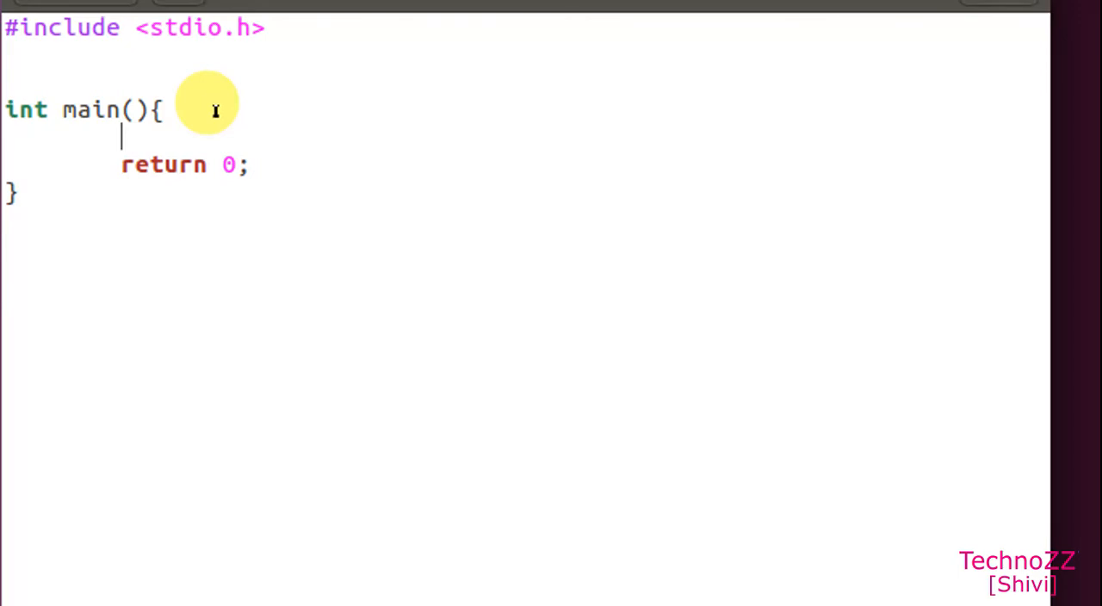
Add an empty void prin_hex(char * buf, int size) function between the include and main
{"action": "key", "text": "Up"}
{"action": "key", "text": "Up"}
{"action": "key", "text": "Return"}
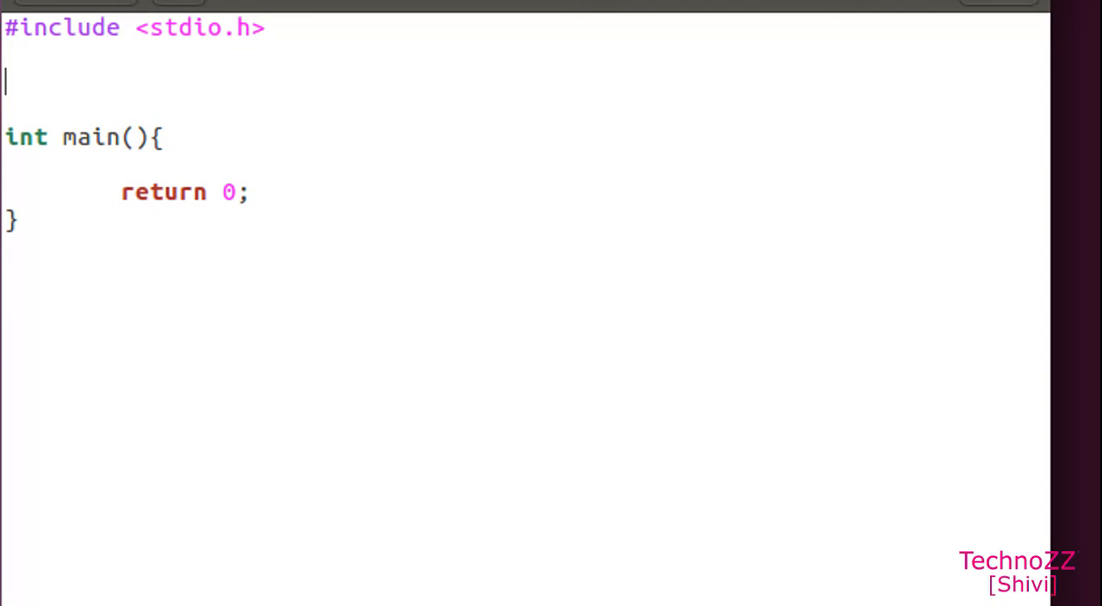
{"action": "type", "text": "void "}
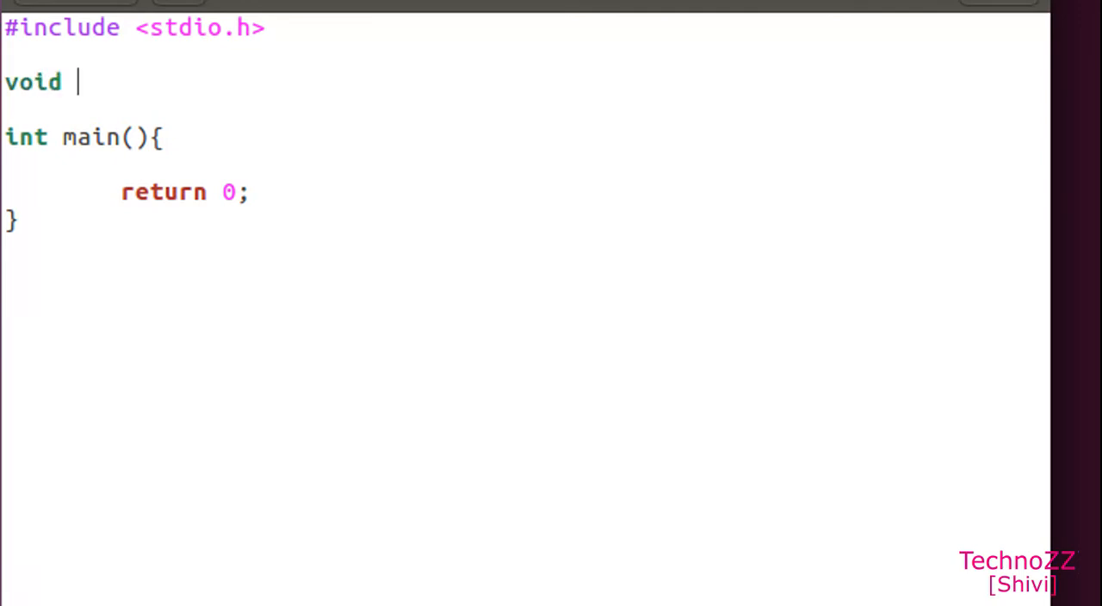
{"action": "type", "text": "prin"}
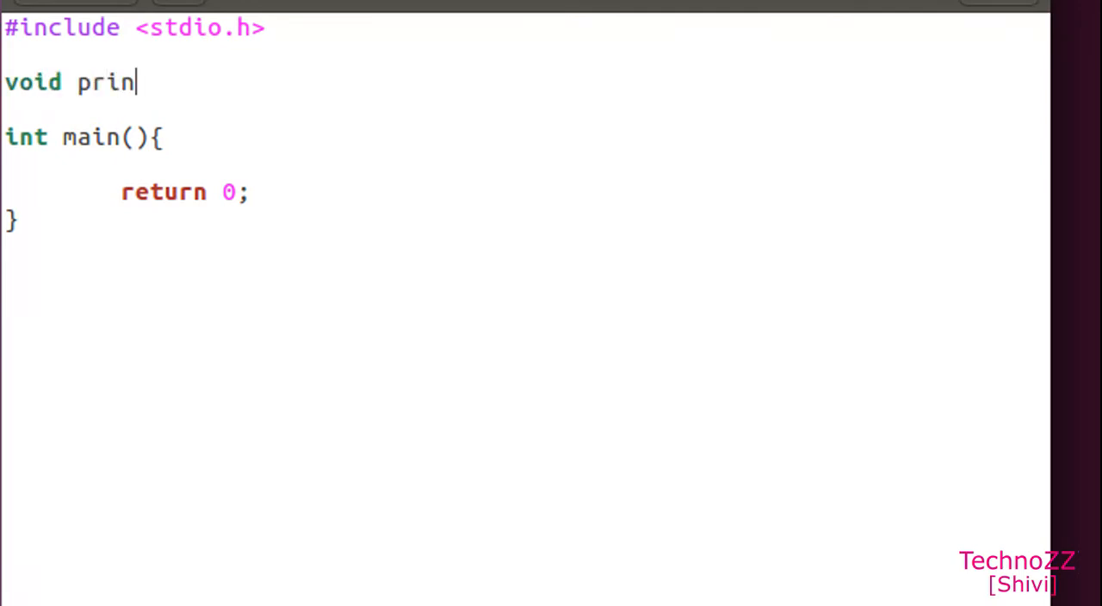
{"action": "type", "text": "_hex"}
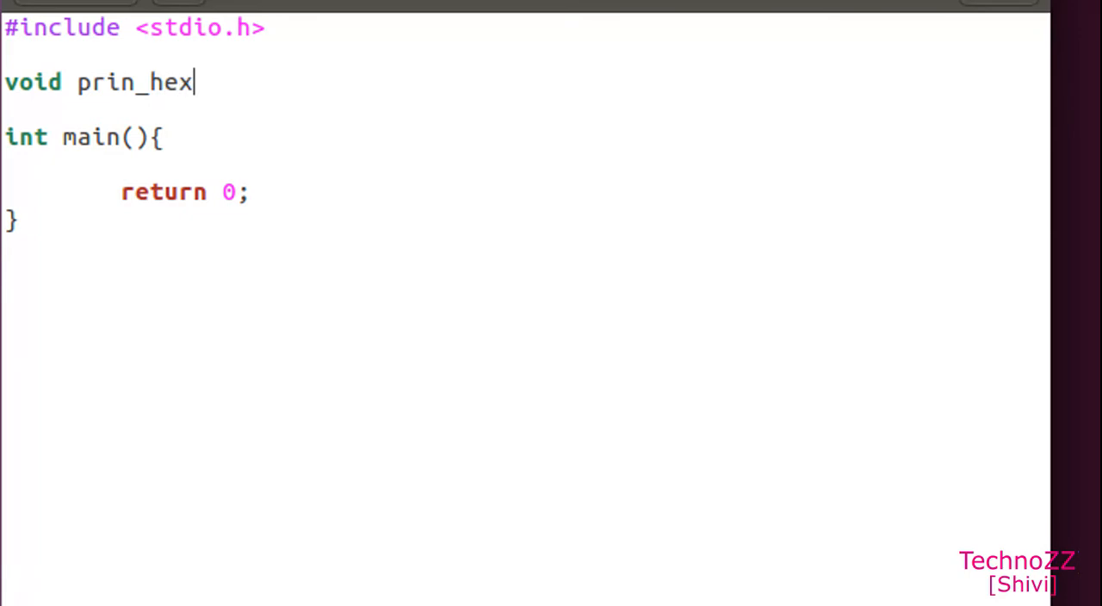
{"action": "type", "text": "()"}
{"action": "type", "text": "{}"}
{"action": "key", "text": "Left"}
{"action": "key", "text": "Return"}
{"action": "key", "text": "Return"}
{"action": "key", "text": "Up"}
{"action": "key", "text": "Up"}
{"action": "key", "text": "Right"}
{"action": "key", "text": "Right"}
{"action": "key", "text": "Right"}
{"action": "key", "text": "Right"}
{"action": "key", "text": "Right"}
{"action": "key", "text": "Right"}
{"action": "key", "text": "Right"}
{"action": "key", "text": "Right"}
{"action": "key", "text": "Right"}
{"action": "key", "text": "Right"}
{"action": "key", "text": "Right"}
{"action": "key", "text": "Right"}
{"action": "type", "text": "char * "}
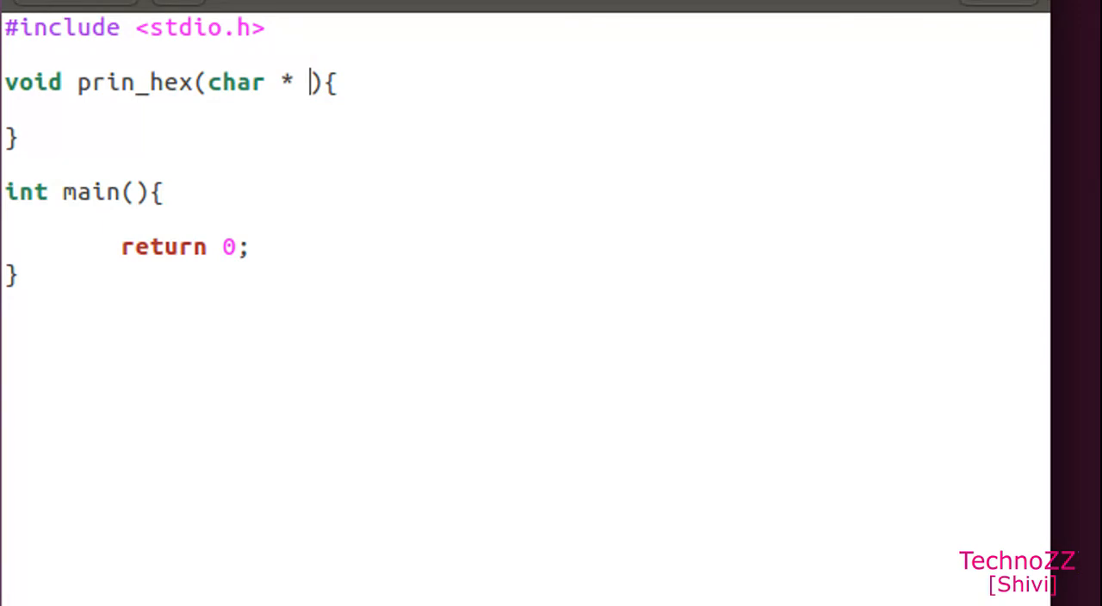
{"action": "type", "text": "buf, int "}
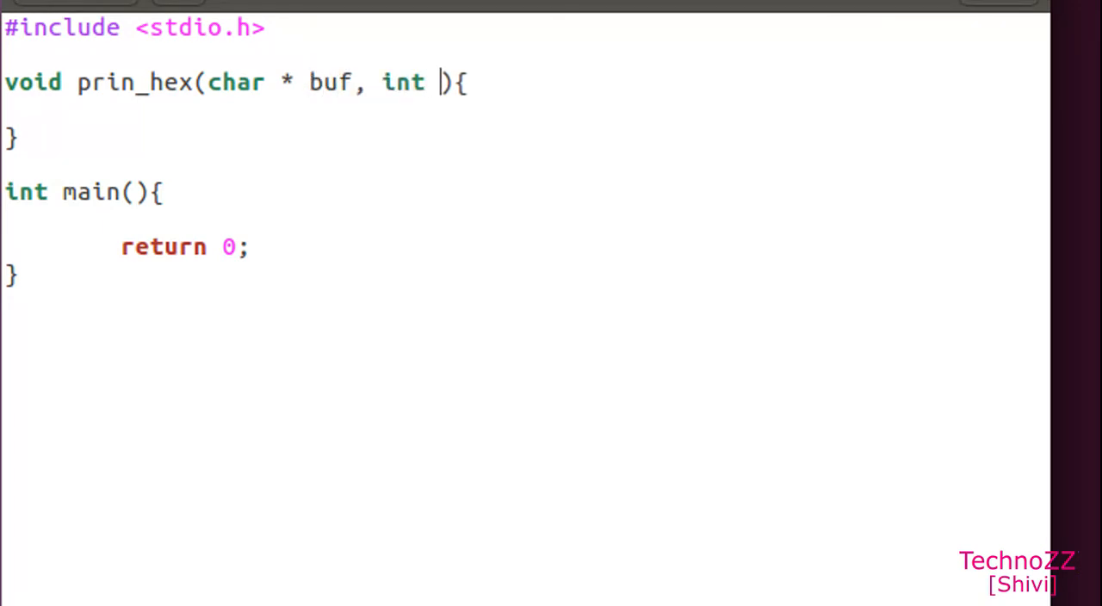
{"action": "type", "text": "size"}
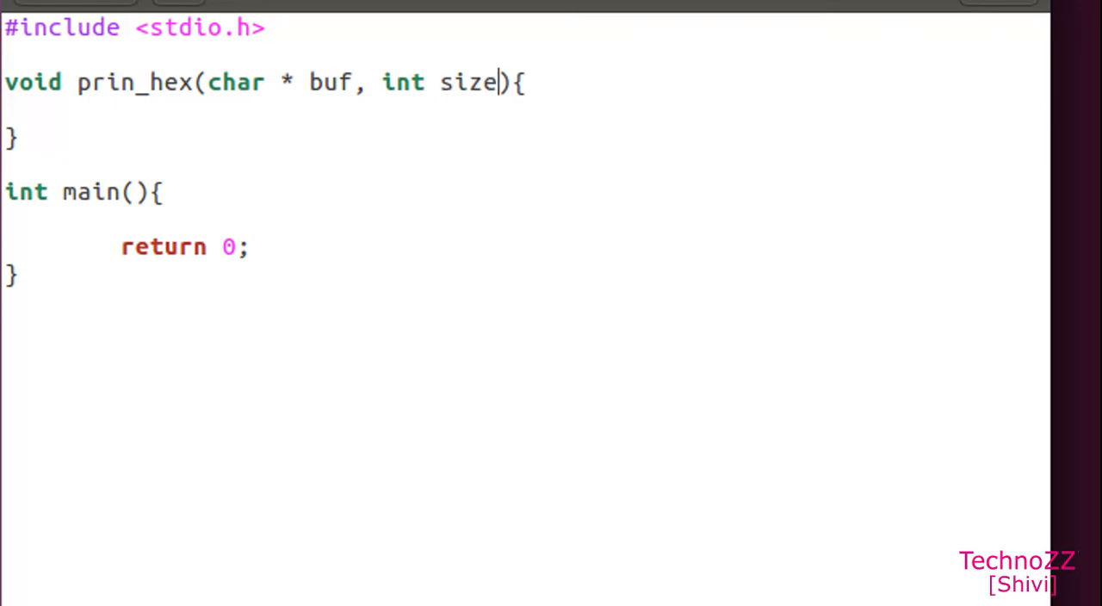
{"action": "key", "text": "Right"}
{"action": "key", "text": "Right"}
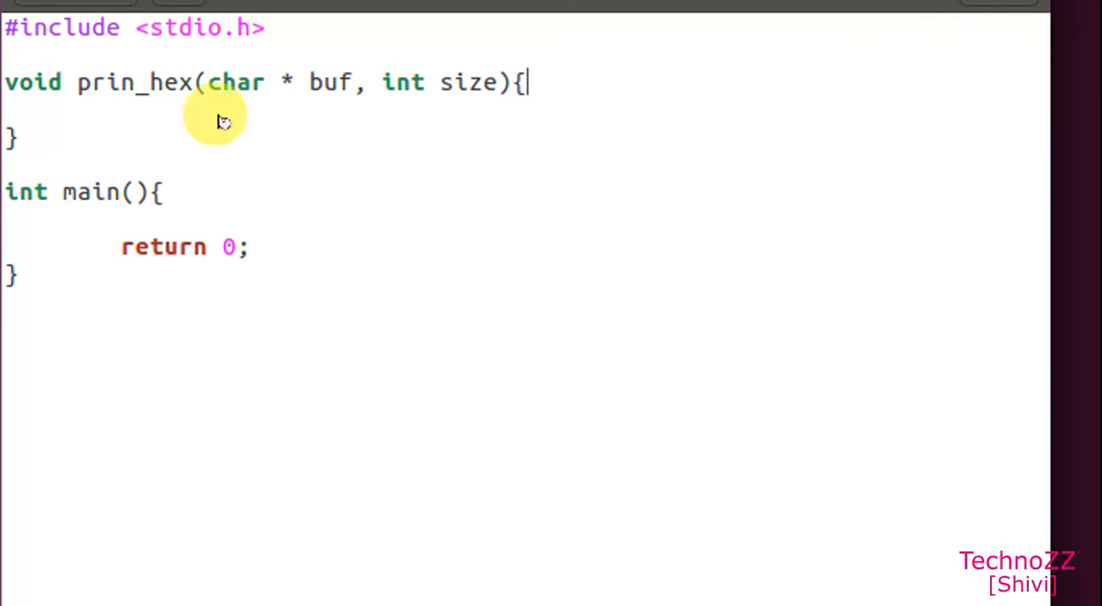
Declare int i=0; on an indented line inside prin_hex
{"action": "key", "text": "Down"}
{"action": "key", "text": "Down"}
{"action": "key", "text": "Down"}
{"action": "key", "text": "Down"}
{"action": "key", "text": "Down"}
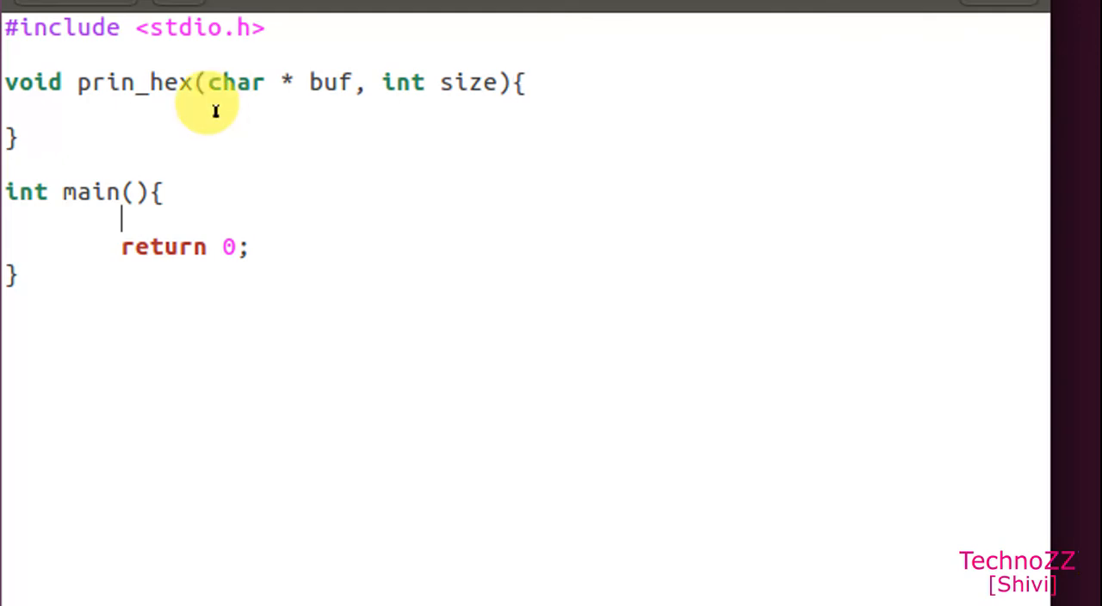
{"action": "key", "text": "Up"}
{"action": "key", "text": "Up"}
{"action": "key", "text": "Up"}
{"action": "key", "text": "Return"}
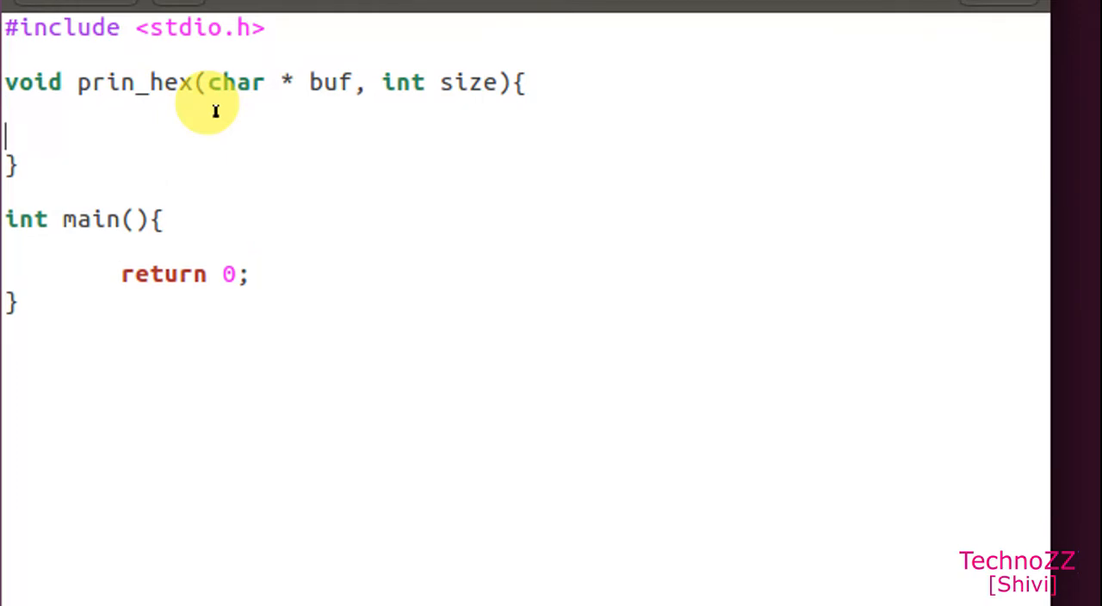
{"action": "key", "text": "Up"}
{"action": "key", "text": "Tab"}
{"action": "type", "text": "int "}
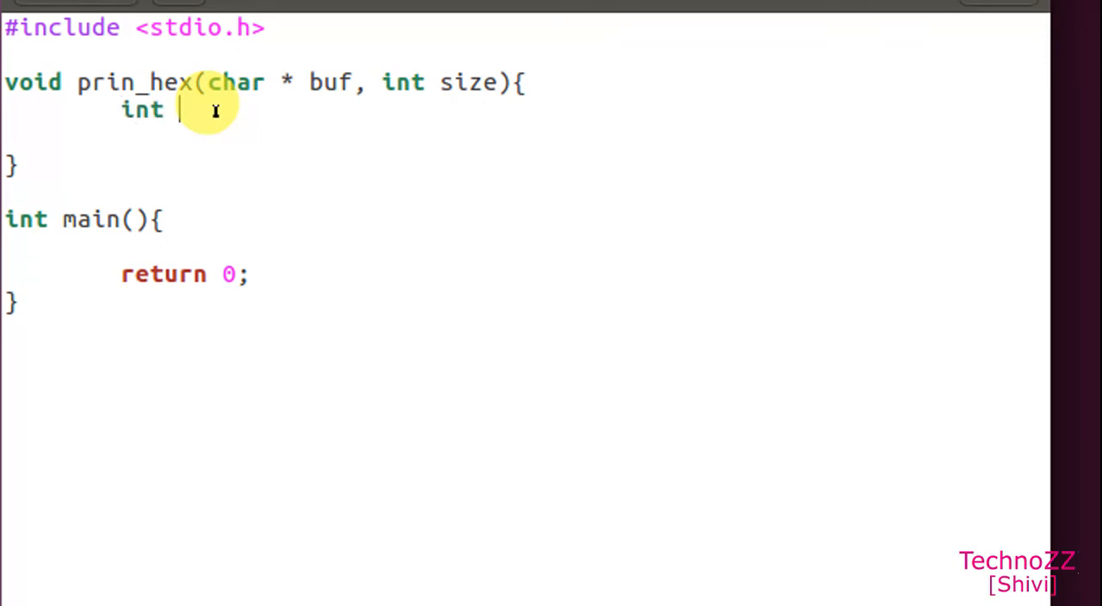
{"action": "type", "text": "i=0;"}
{"action": "key", "text": "Return"}
Begin the loop header for(i=0;i<si, correcting the misspelled size
{"action": "key", "text": "Tab"}
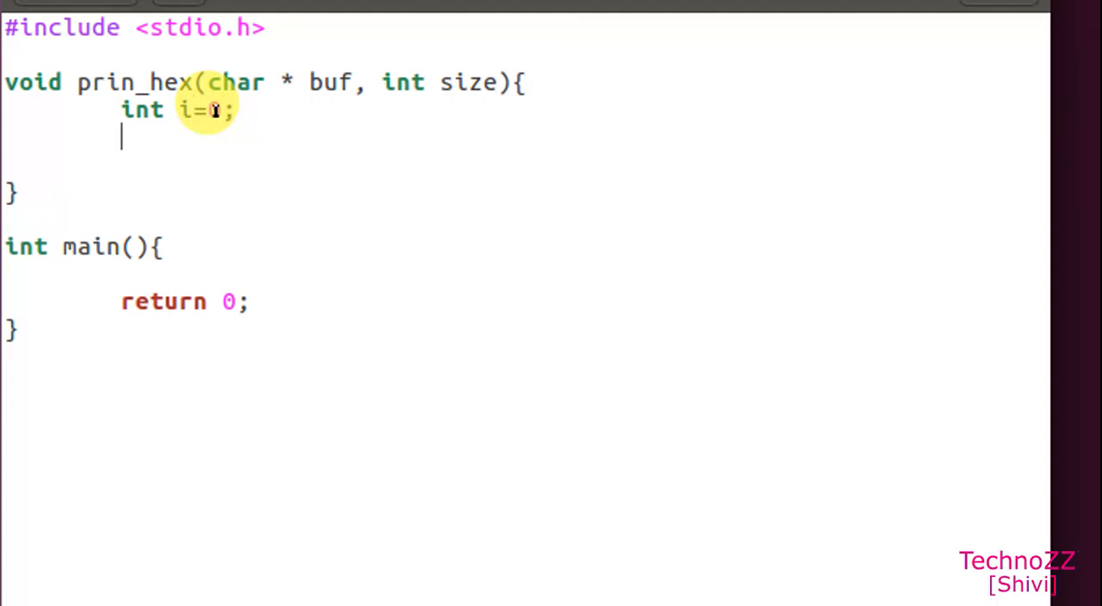
{"action": "type", "text": "for"}
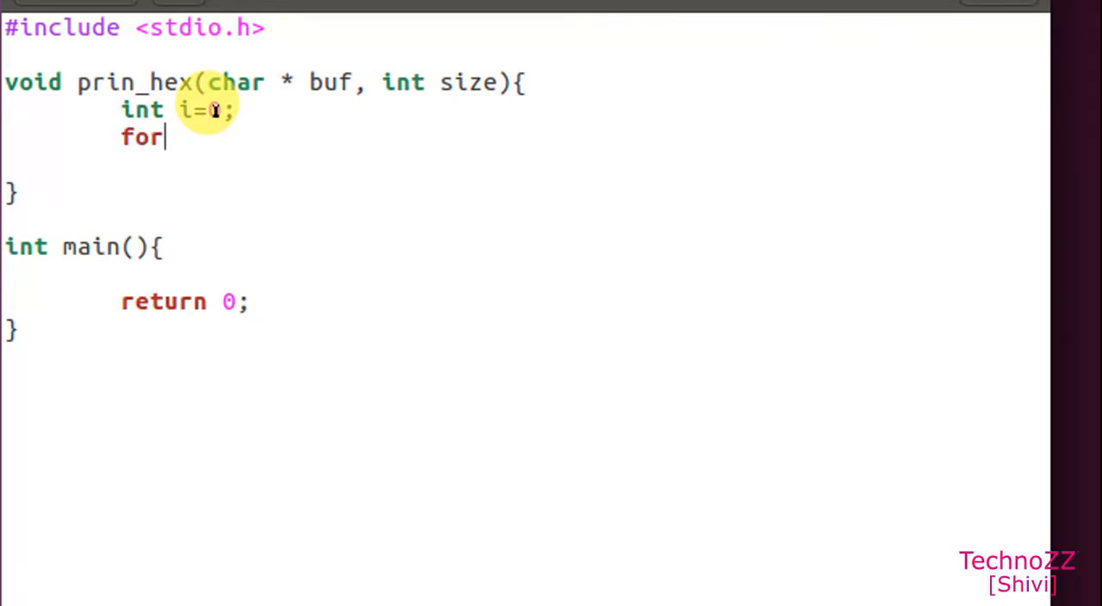
{"action": "type", "text": "()"}
{"action": "key", "text": "Left"}
{"action": "type", "text": "i=0;i"}
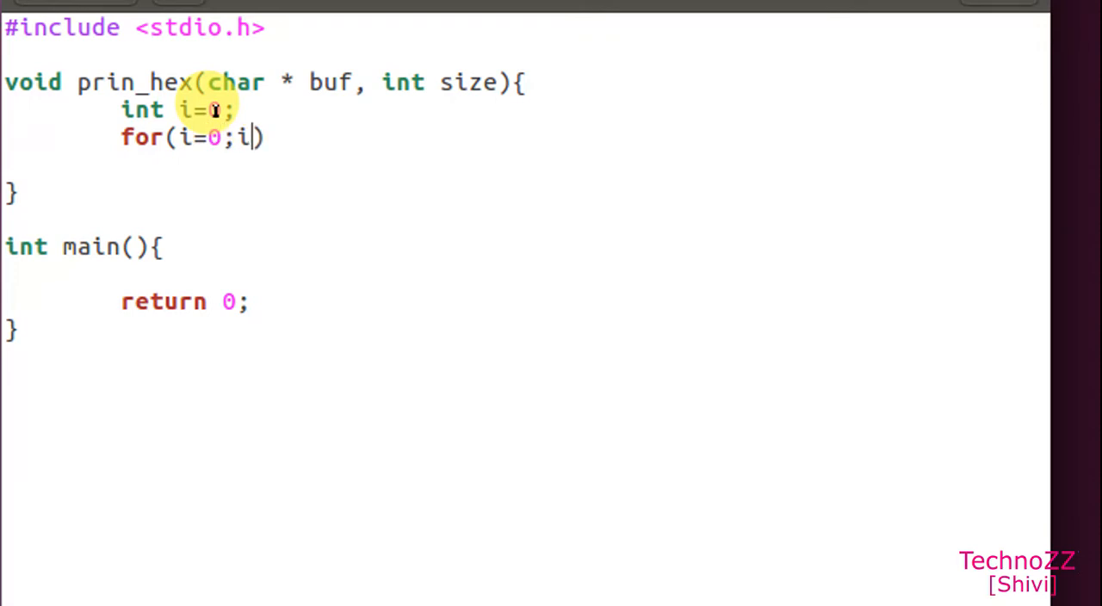
{"action": "type", "text": "<"}
{"action": "type", "text": "szie"}
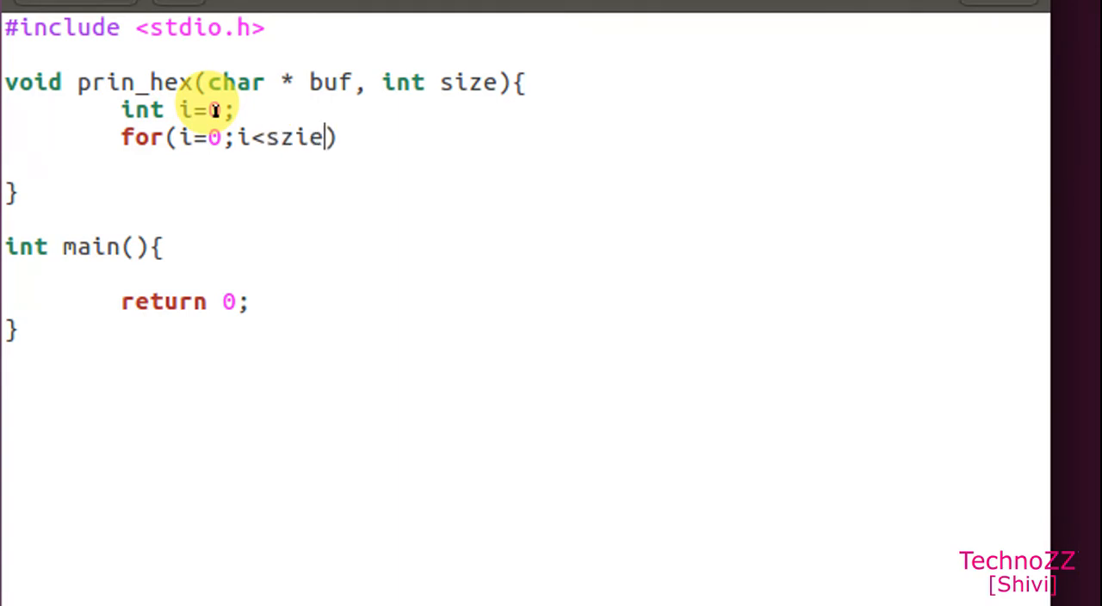
{"action": "key", "text": "BackSpace"}
{"action": "key", "text": "BackSpace"}
{"action": "key", "text": "BackSpace"}
{"action": "type", "text": "ize;i++"}
Complete for(i=0;i<size;i++){ } with an indented empty body line
{"action": "key", "text": "Right"}
{"action": "type", "text": "{}"}
{"action": "key", "text": "Left"}
{"action": "key", "text": "Return"}
{"action": "key", "text": "Return"}
{"action": "key", "text": "Tab"}
{"action": "key", "text": "Up"}
{"action": "key", "text": "Tab"}
{"action": "key", "text": "Tab"}
{"action": "key", "text": "BackSpace"}
{"action": "key", "text": "Tab"}
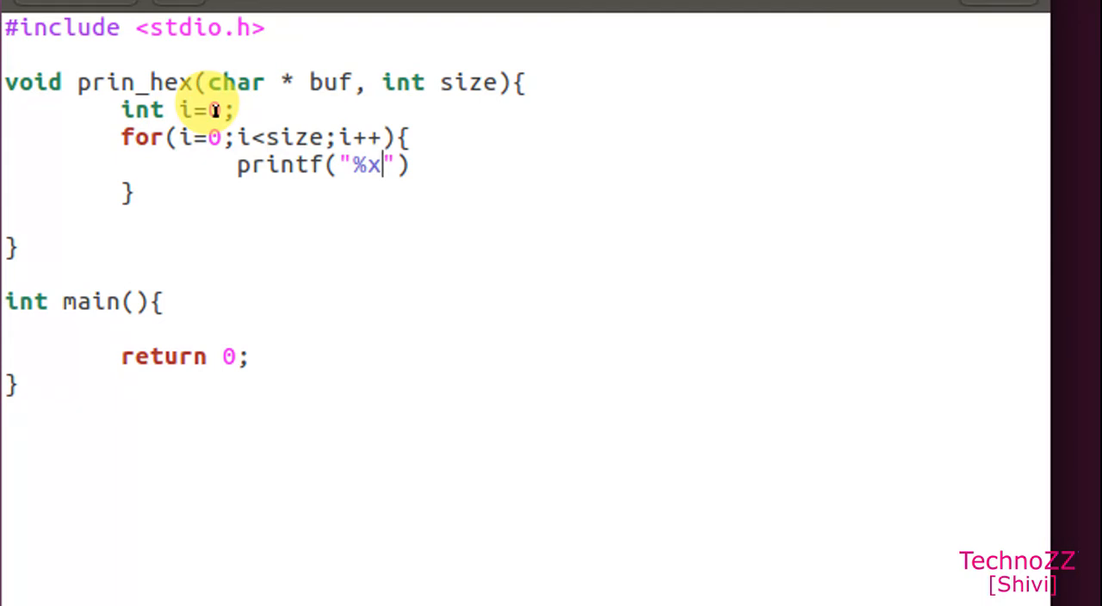
Write printf("%x", buf); inside the loop body
{"action": "key", "text": "Right"}
{"action": "type", "text": ", ch"}
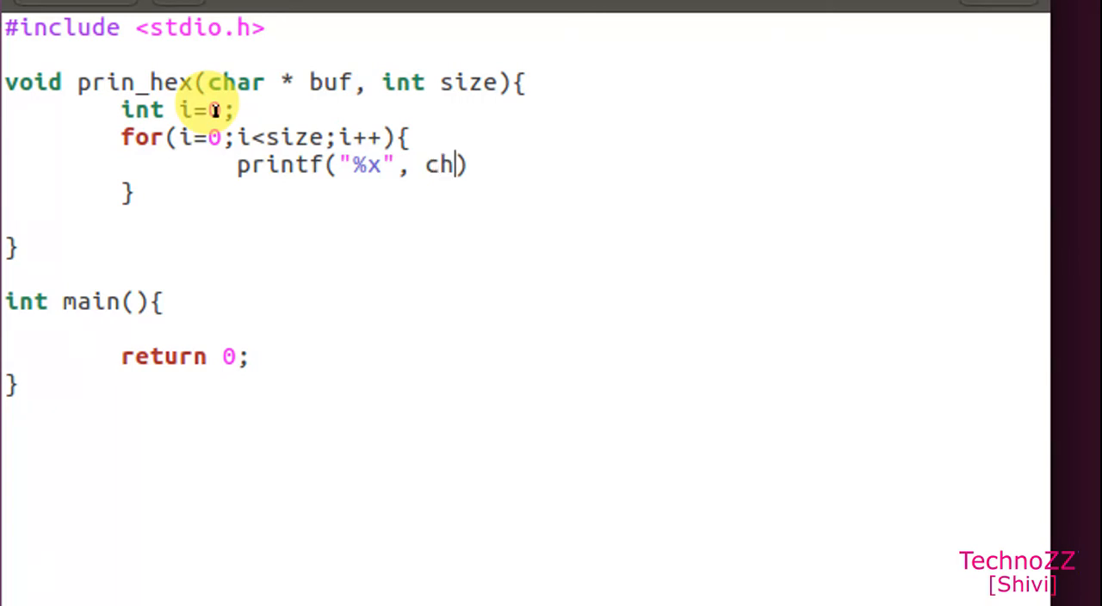
{"action": "type", "text": "a"}
{"action": "key", "text": "BackSpace"}
{"action": "key", "text": "BackSpace"}
{"action": "key", "text": "BackSpace"}
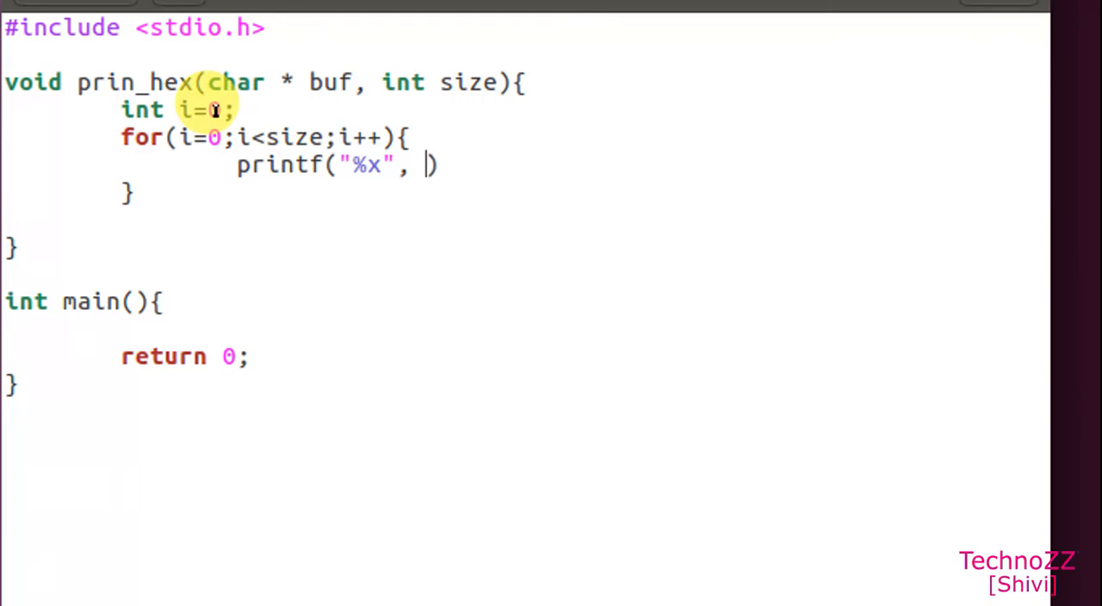
{"action": "type", "text": "buf"}
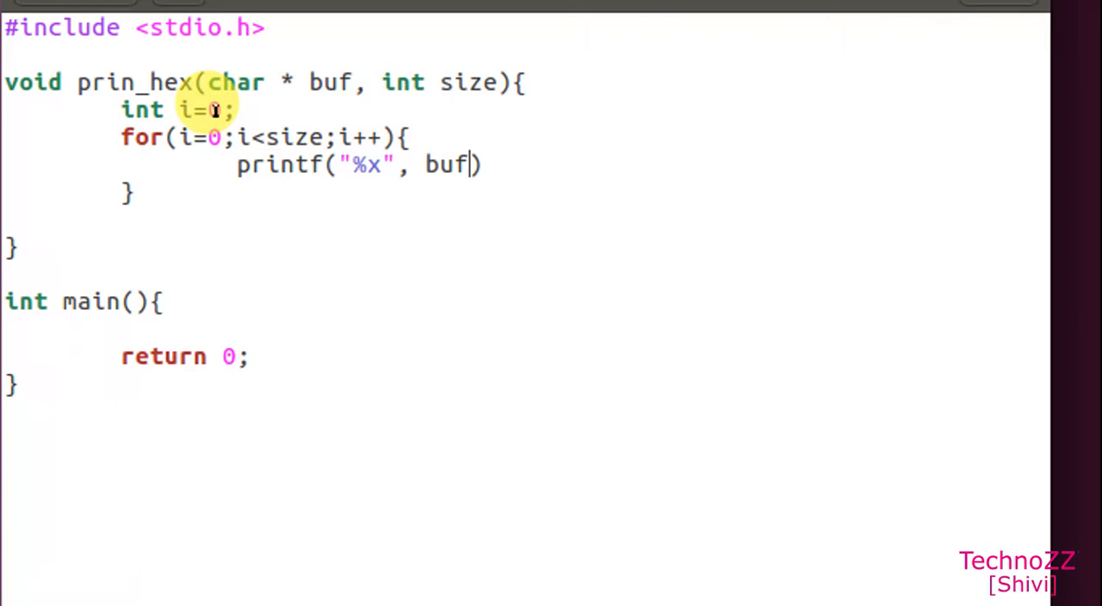
{"action": "type", "text": ");"}
Advance buf++ in the loop and print a newline with printf("\n"); after it
{"action": "key", "text": "Return"}
{"action": "key", "text": "Tab"}
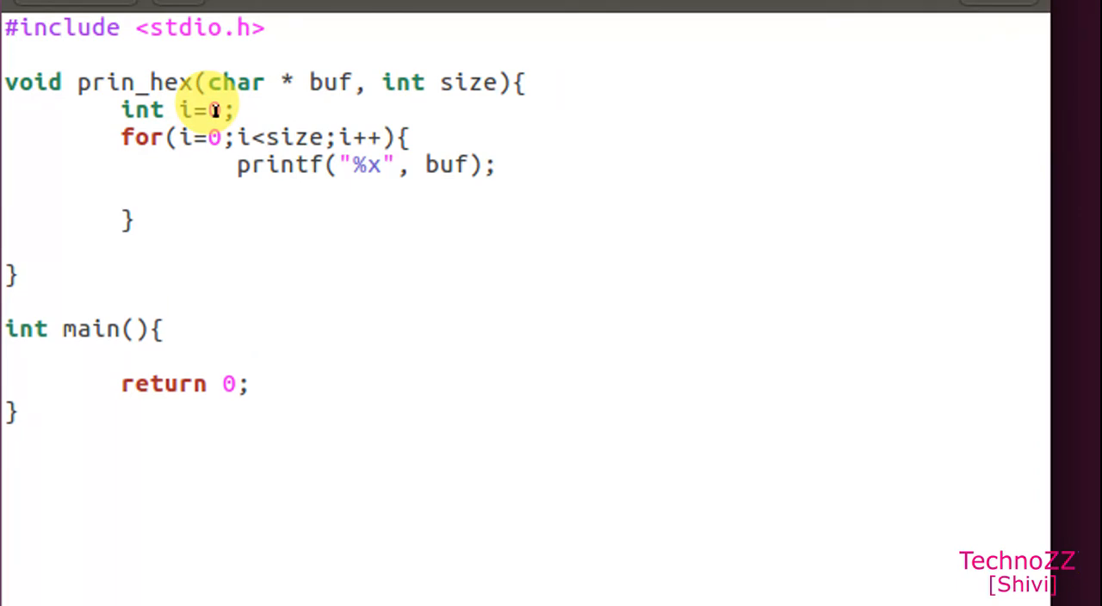
{"action": "type", "text": "buf"}
{"action": "type", "text": "+"}
{"action": "type", "text": "+;"}
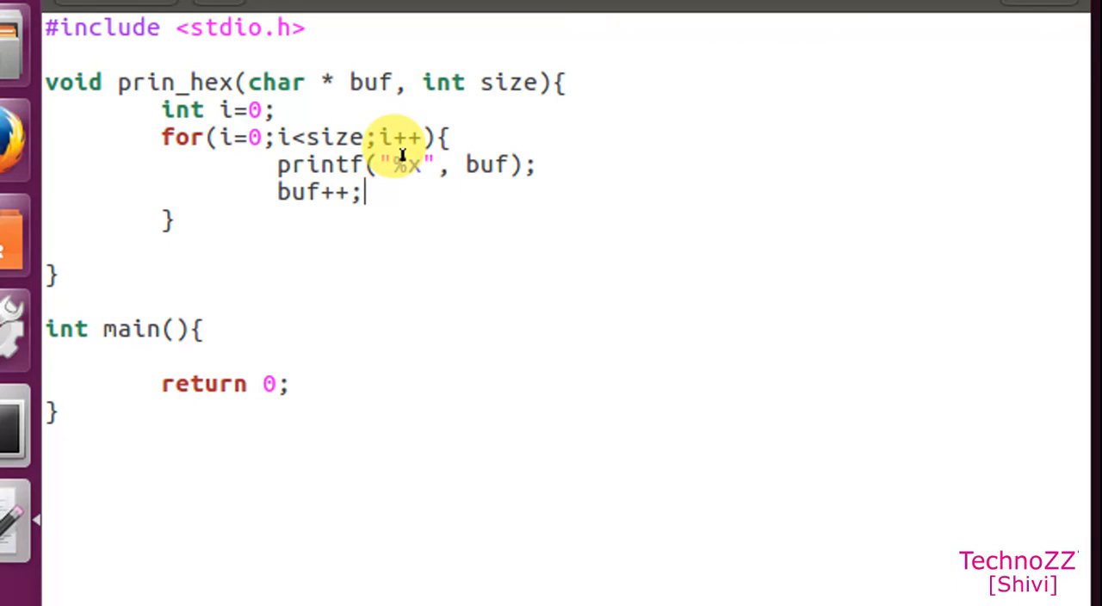
{"action": "left_click", "coordinate": [377, 207]}
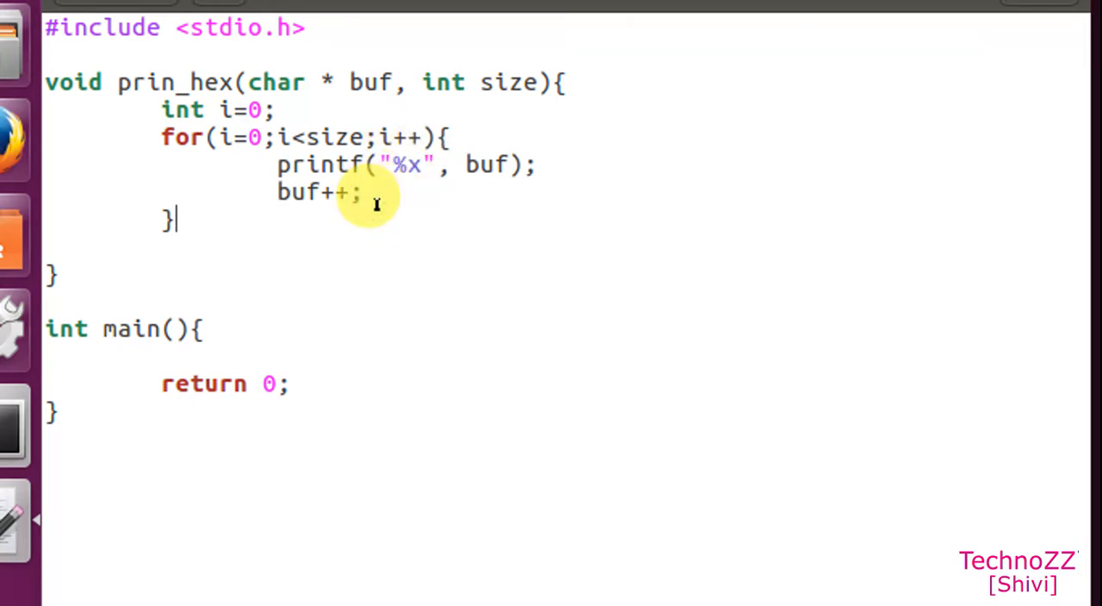
{"action": "key", "text": "Return"}
{"action": "key", "text": "Tab"}
{"action": "type", "text": "printf()"}
{"action": "key", "text": "Left"}
{"action": "type", "text": "\"\""}
{"action": "key", "text": "Left"}
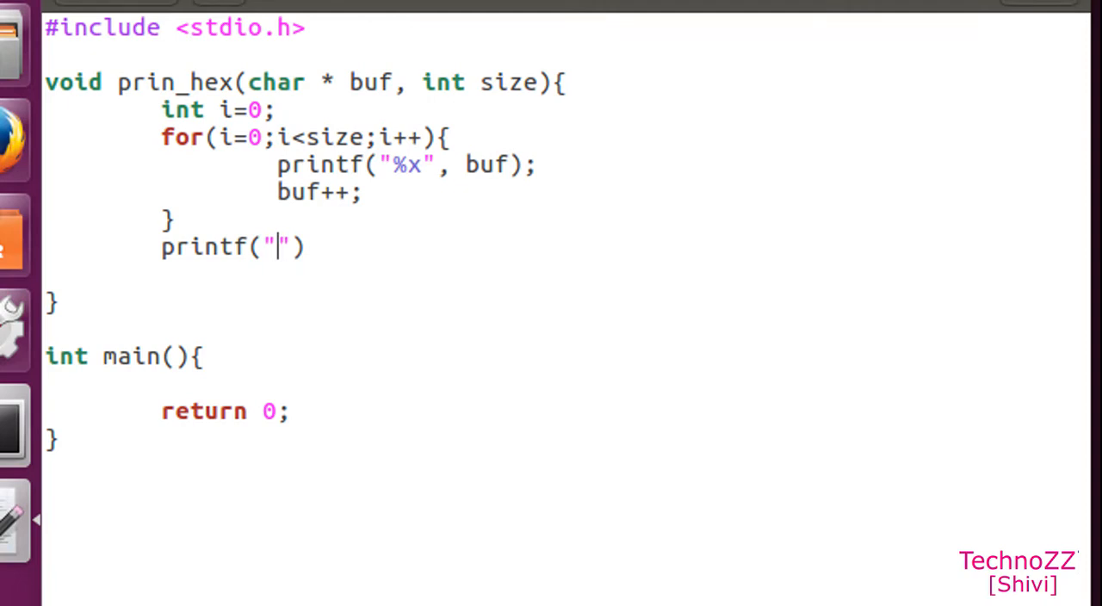
{"action": "type", "text": "\\n"}
{"action": "key", "text": "Right"}
{"action": "key", "text": "Right"}
{"action": "type", "text": ";"}
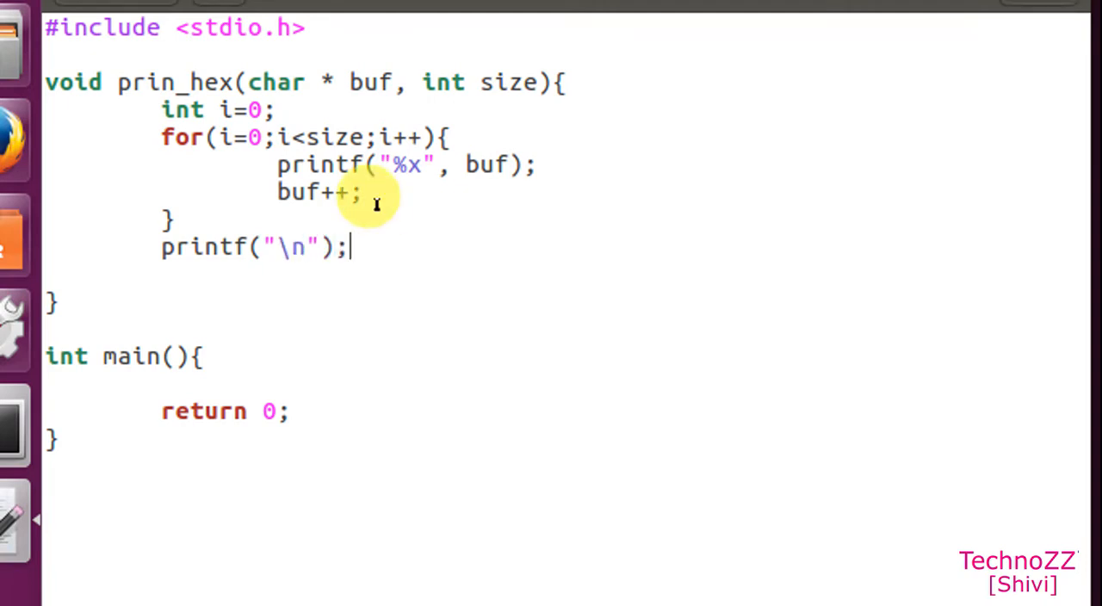
Add a space after %x in the format string and move into main's empty body
{"action": "left_click", "coordinate": [413, 165]}
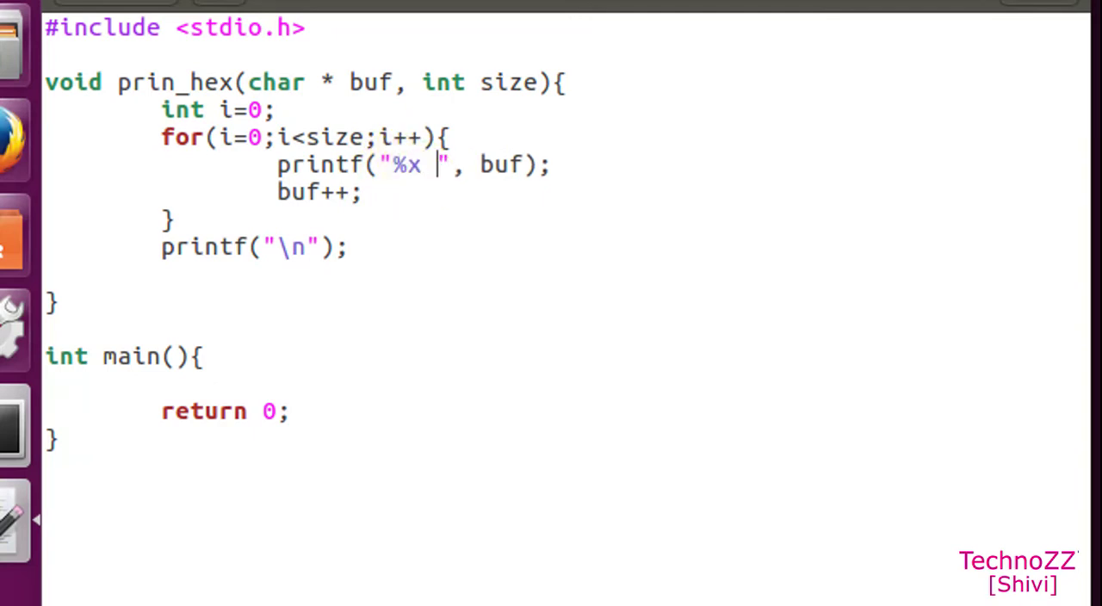
{"action": "left_click", "coordinate": [397, 389]}
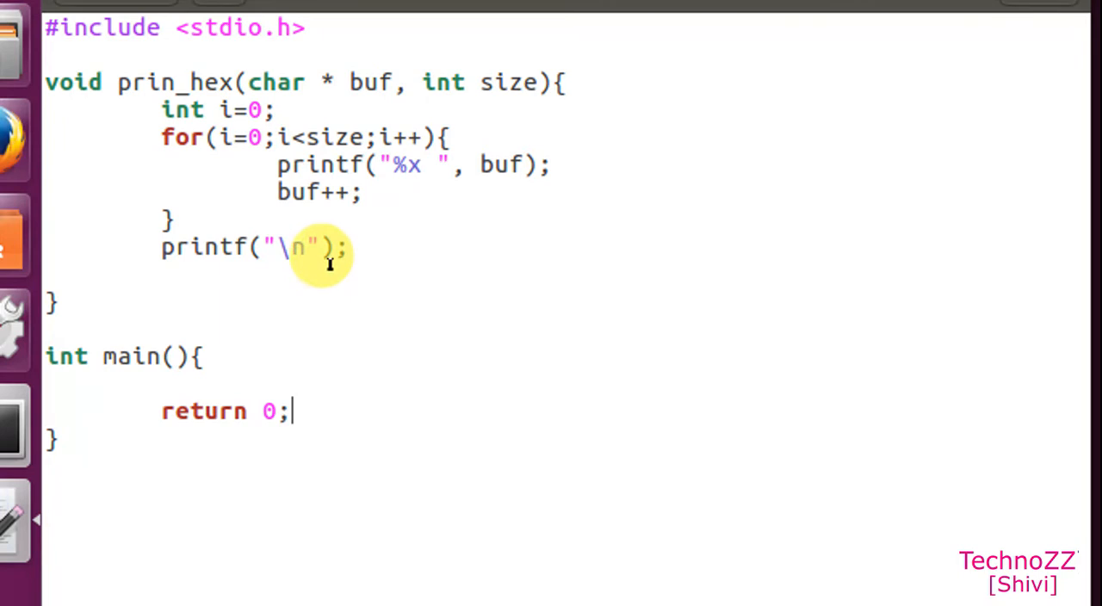
{"action": "left_click", "coordinate": [411, 384]}
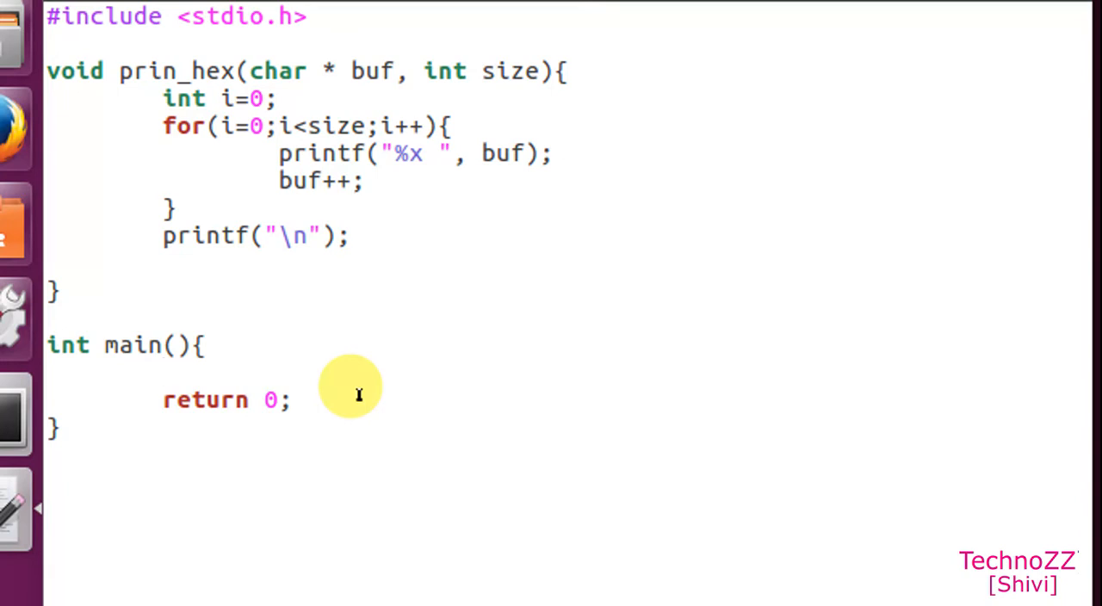
{"action": "type", "text": "int "}
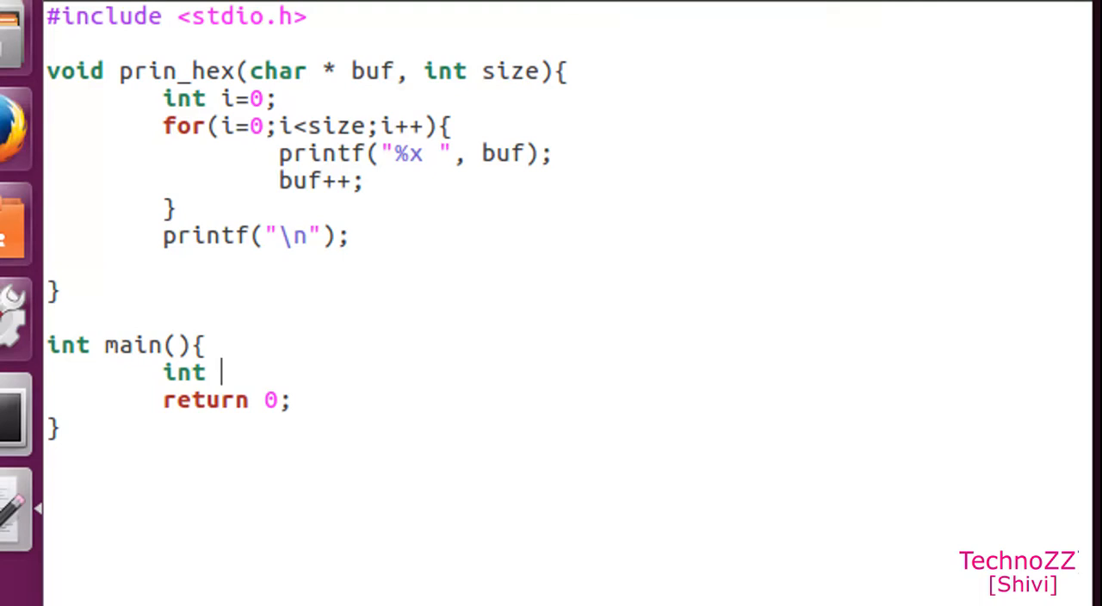
{"action": "type", "text": "x = ox"}
Declare int x = 0x01020304; in main, fixing the mistyped hex literal
{"action": "key", "text": "BackSpace"}
{"action": "key", "text": "BackSpace"}
{"action": "key", "text": "BackSpace"}
{"action": "type", "text": "ox"}
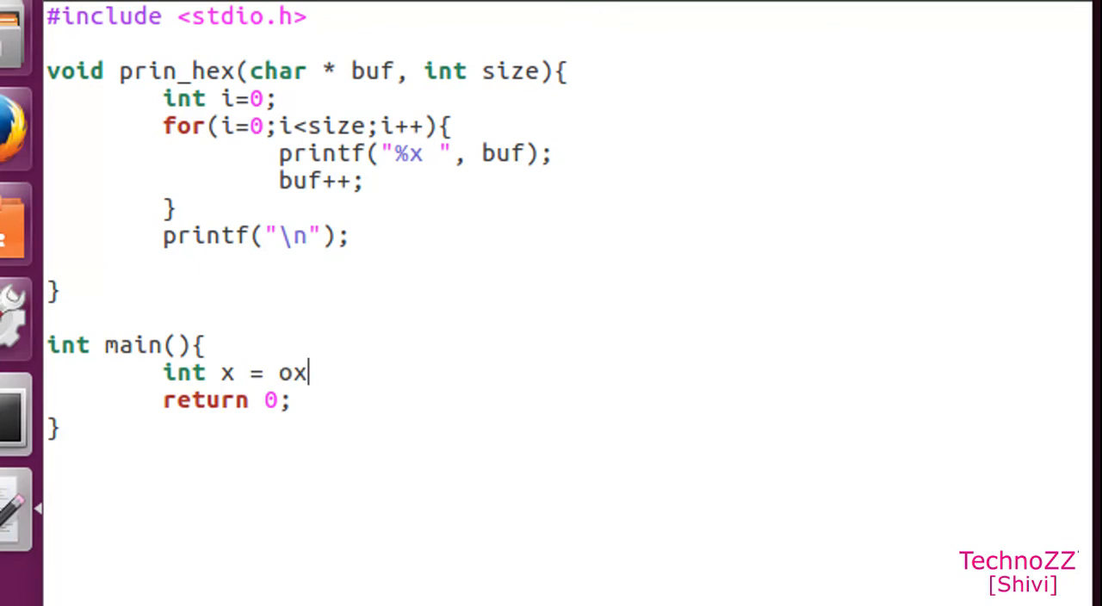
{"action": "key", "text": "BackSpace"}
{"action": "key", "text": "BackSpace"}
{"action": "type", "text": "o"}
{"action": "key", "text": "BackSpace"}
{"action": "type", "text": "0x"}
{"action": "type", "text": "01"}
{"action": "type", "text": "01"}
{"action": "key", "text": "BackSpace"}
{"action": "key", "text": "BackSpace"}
{"action": "type", "text": "020304"}
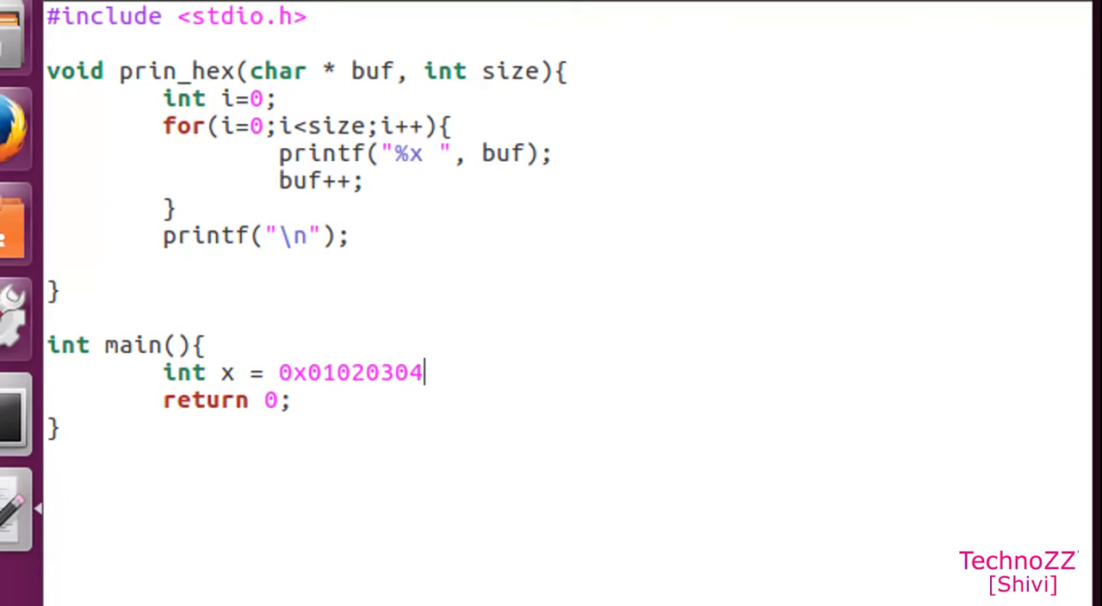
{"action": "type", "text": ";"}
{"action": "key", "text": "Return"}
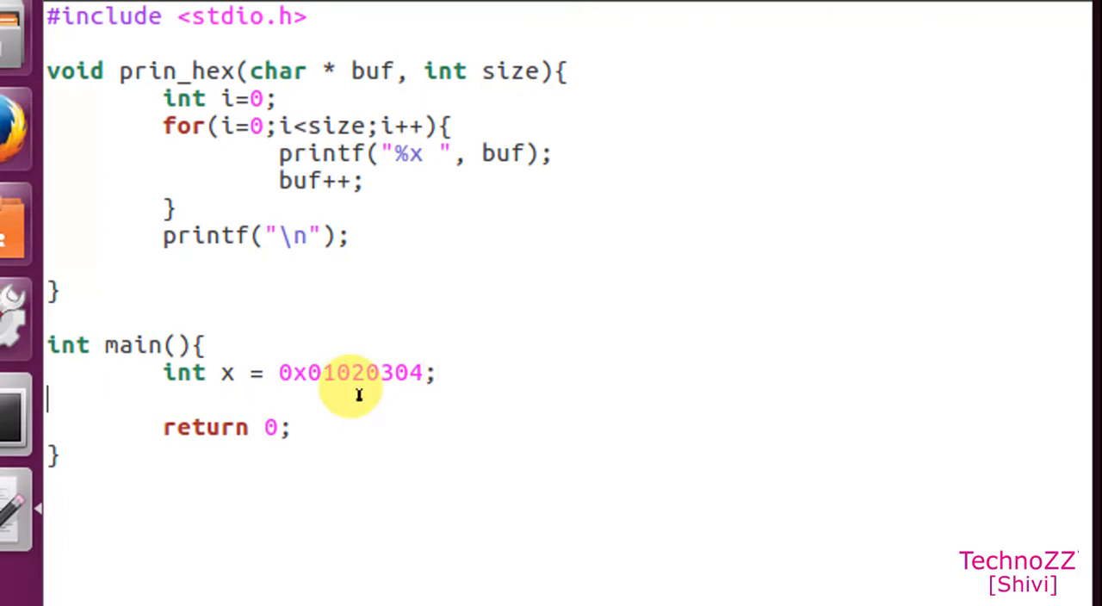
{"action": "key", "text": "Tab"}
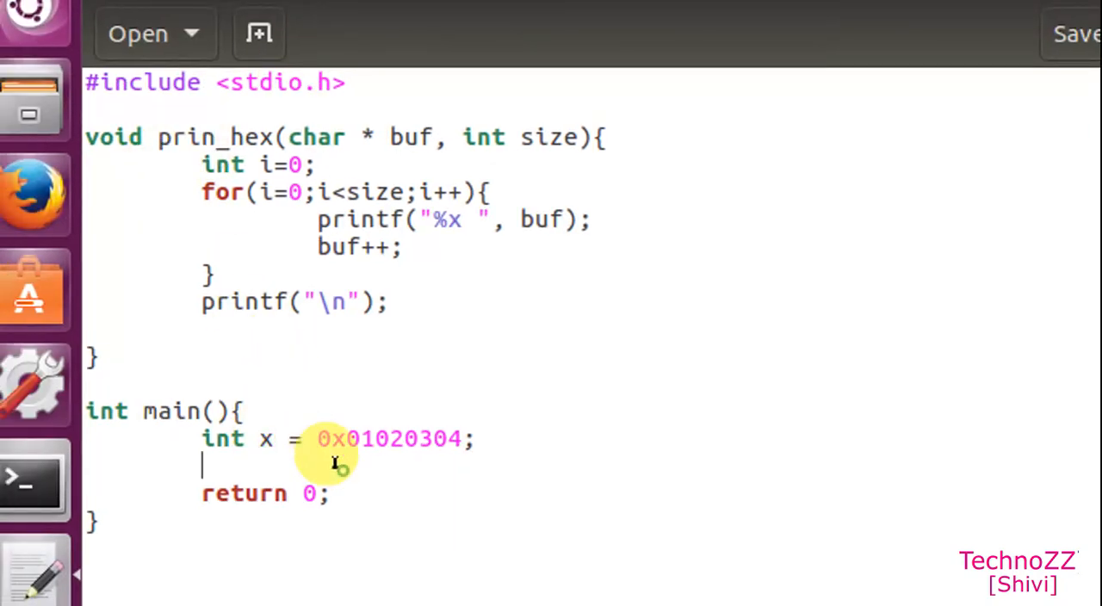
{"action": "type", "text": "print_hex()"}
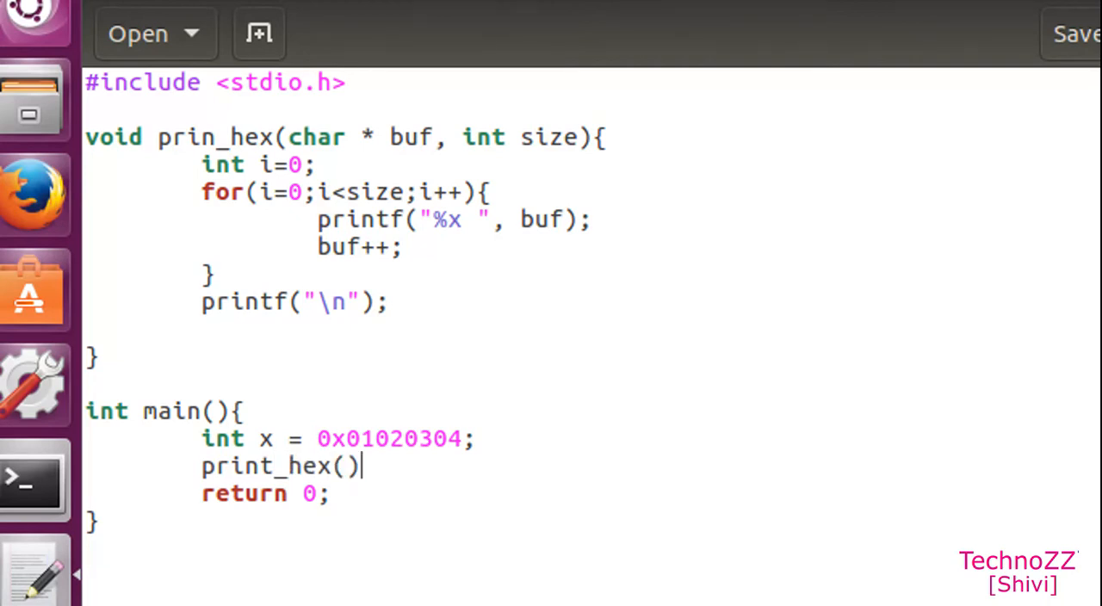
{"action": "type", "text": ";"}
Call print_hex((char *)&x, sizeof(x)); and switch to the terminal
{"action": "key", "text": "Left"}
{"action": "key", "text": "Left"}
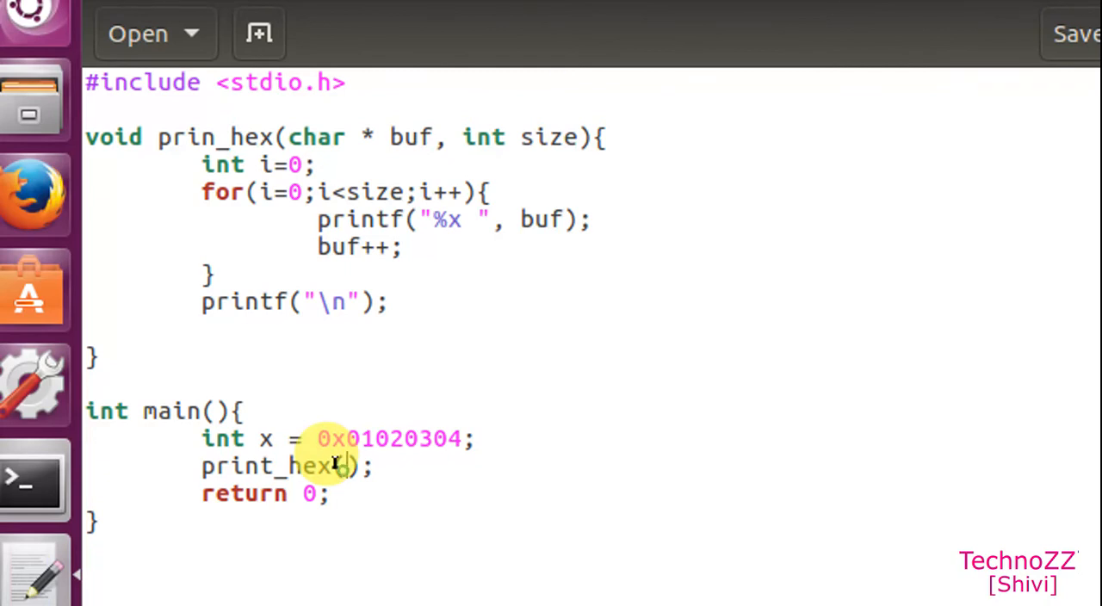
{"action": "left_click", "coordinate": [334, 466]}
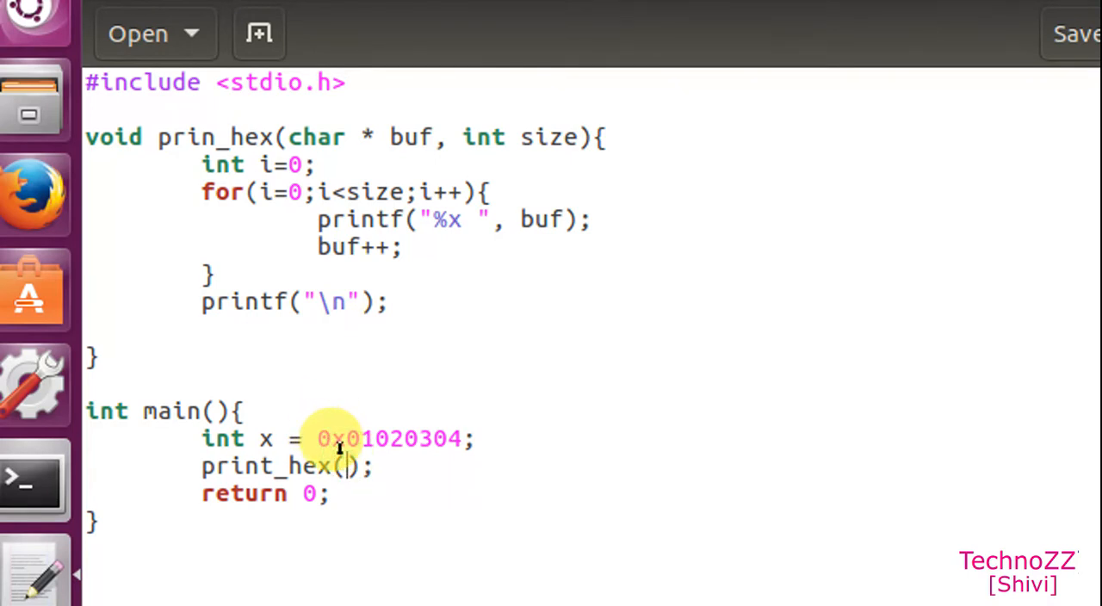
{"action": "type", "text": "&"}
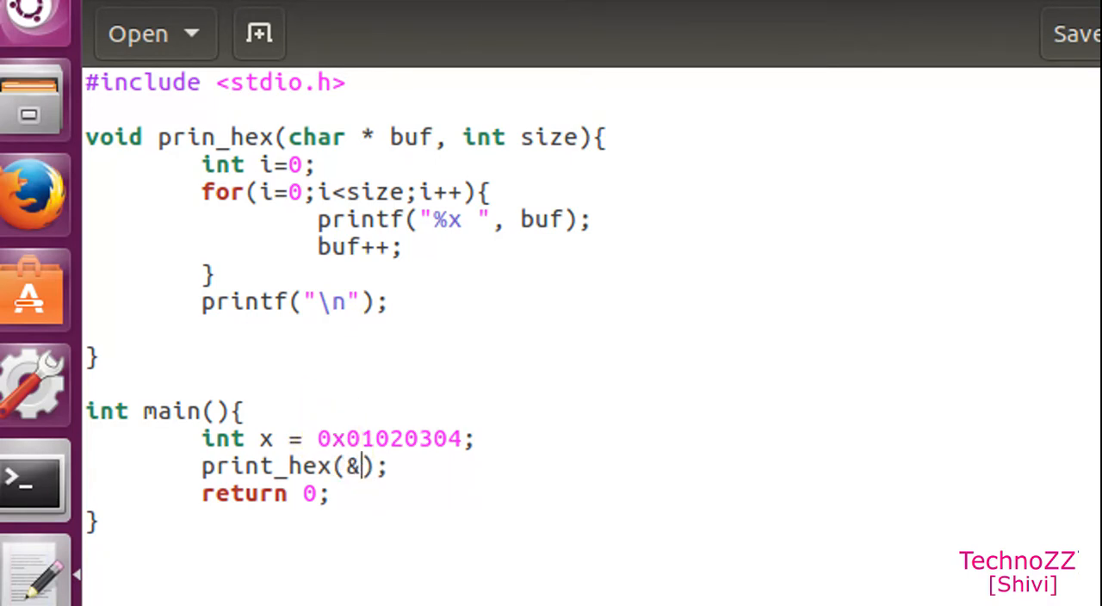
{"action": "type", "text": "x"}
{"action": "key", "text": "Left"}
{"action": "key", "text": "Left"}
{"action": "type", "text": "()"}
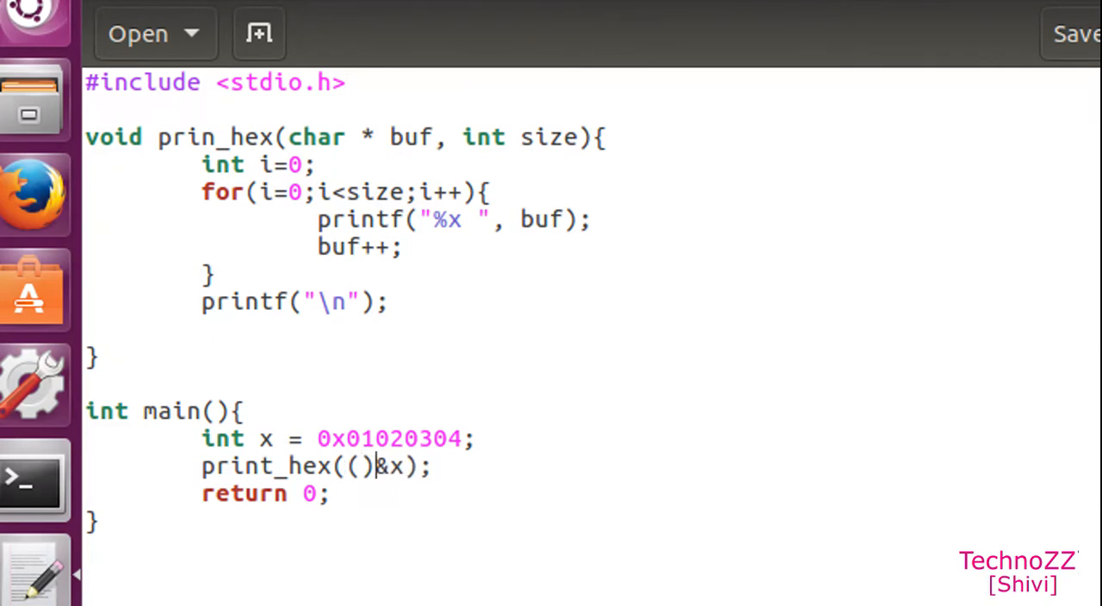
{"action": "key", "text": "Left"}
{"action": "type", "text": "char *"}
{"action": "key", "text": "Right"}
{"action": "key", "text": "Right"}
{"action": "key", "text": "Right"}
{"action": "type", "text": ", "}
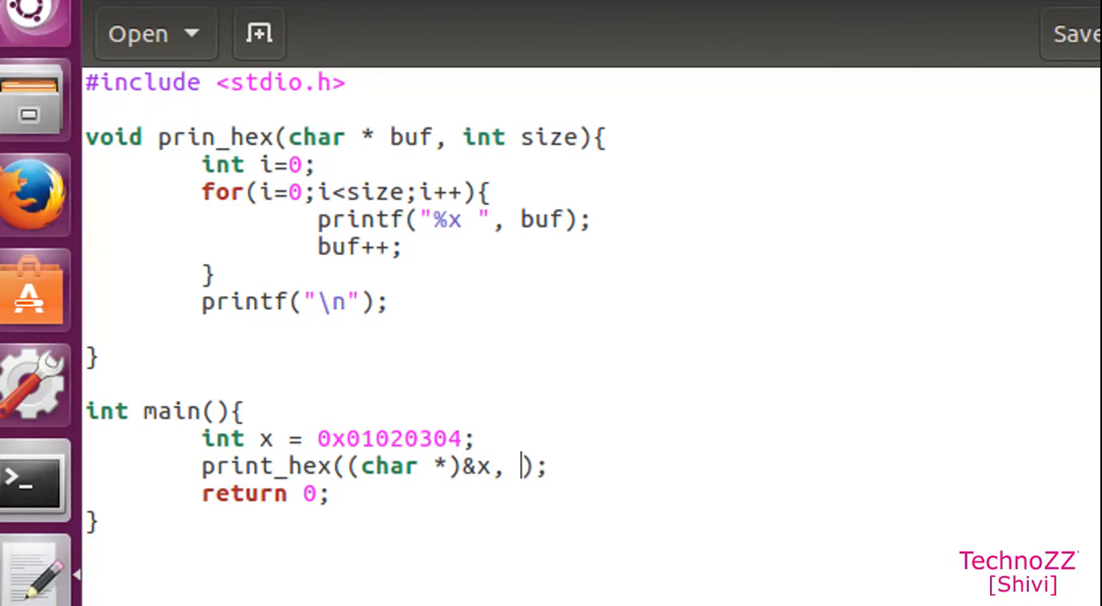
{"action": "type", "text": "sizeof()"}
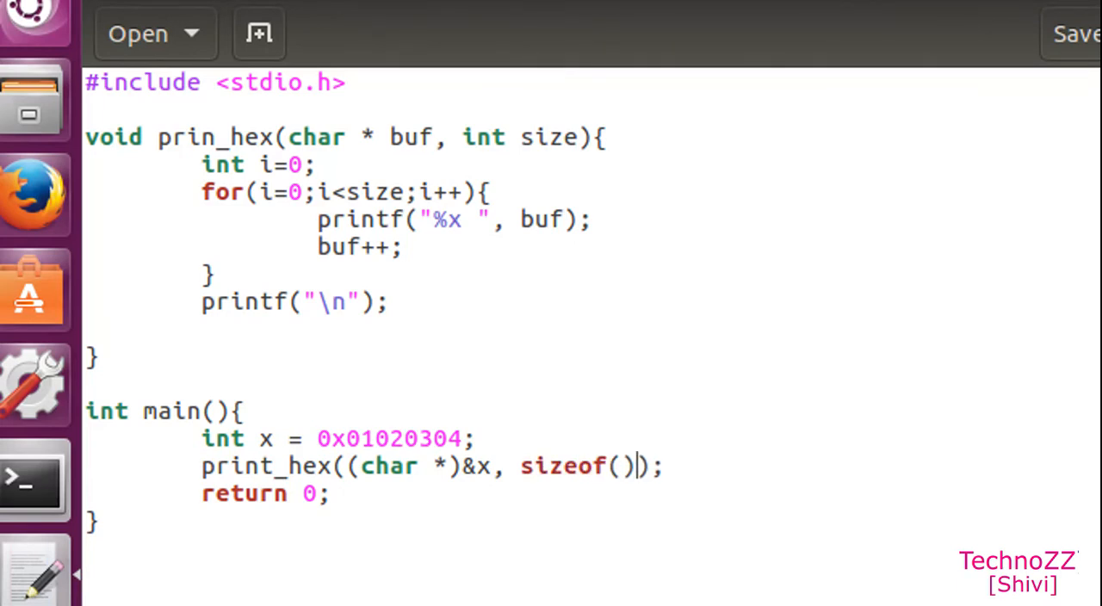
{"action": "key", "text": "Left"}
{"action": "type", "text": "x"}
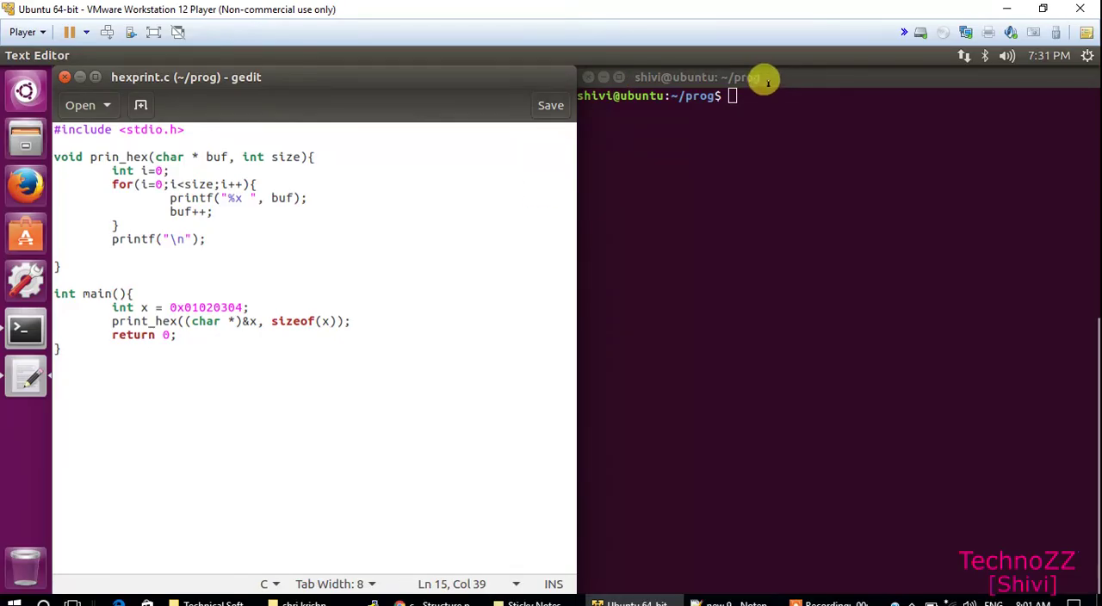
{"action": "left_click", "coordinate": [766, 86]}
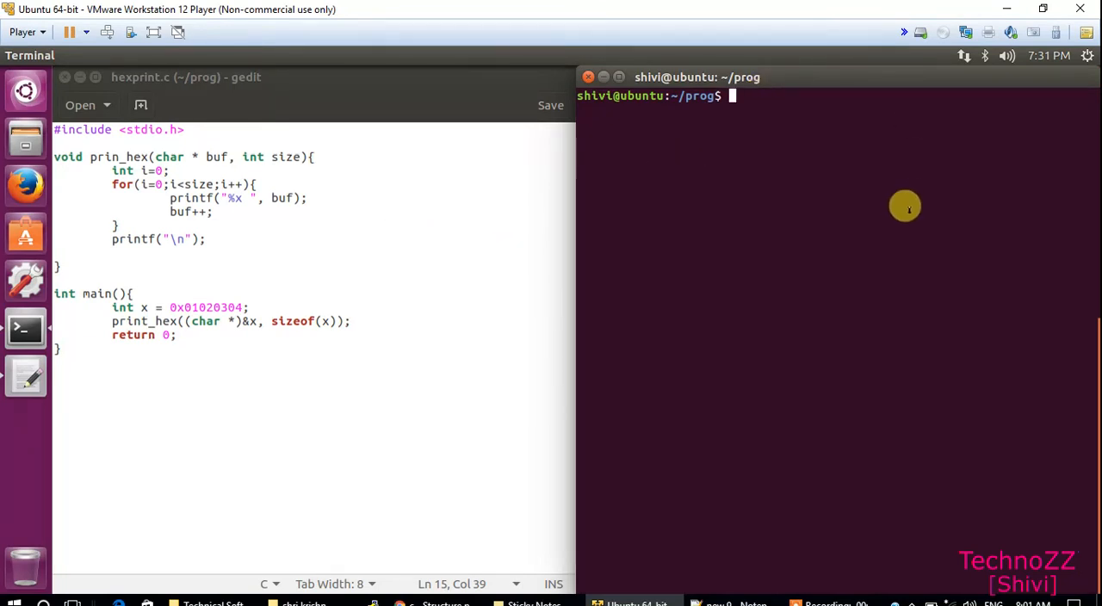
Compile with gcc hexprint.c, producing format warnings and an undefined print_hex error
{"action": "key", "text": "Return"}
{"action": "key", "text": "Return"}
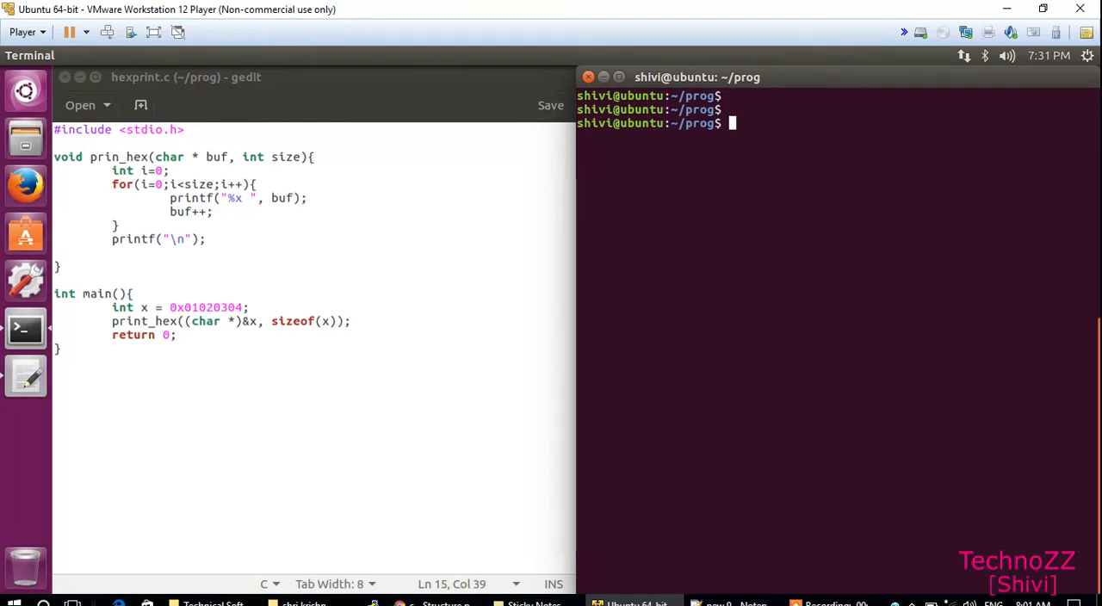
{"action": "type", "text": "gcc "}
{"action": "type", "text": "h"}
{"action": "key", "text": "Tab"}
{"action": "key", "text": "Return"}
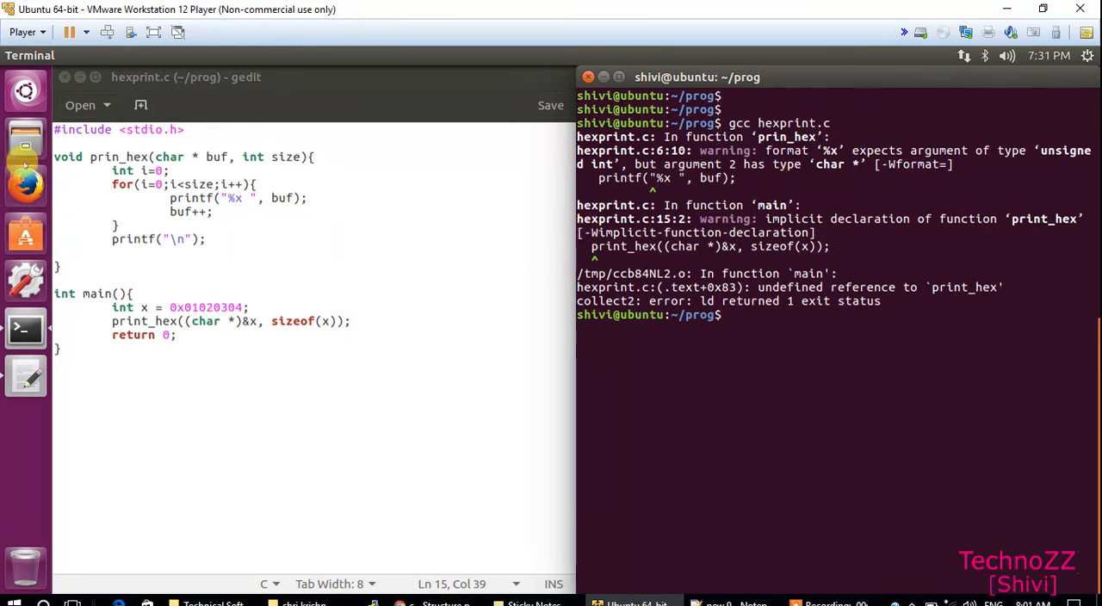
Rename prin_hex to print_hex, save, and recompile in the terminal
{"action": "left_click", "coordinate": [115, 156]}
{"action": "type", "text": "t"}
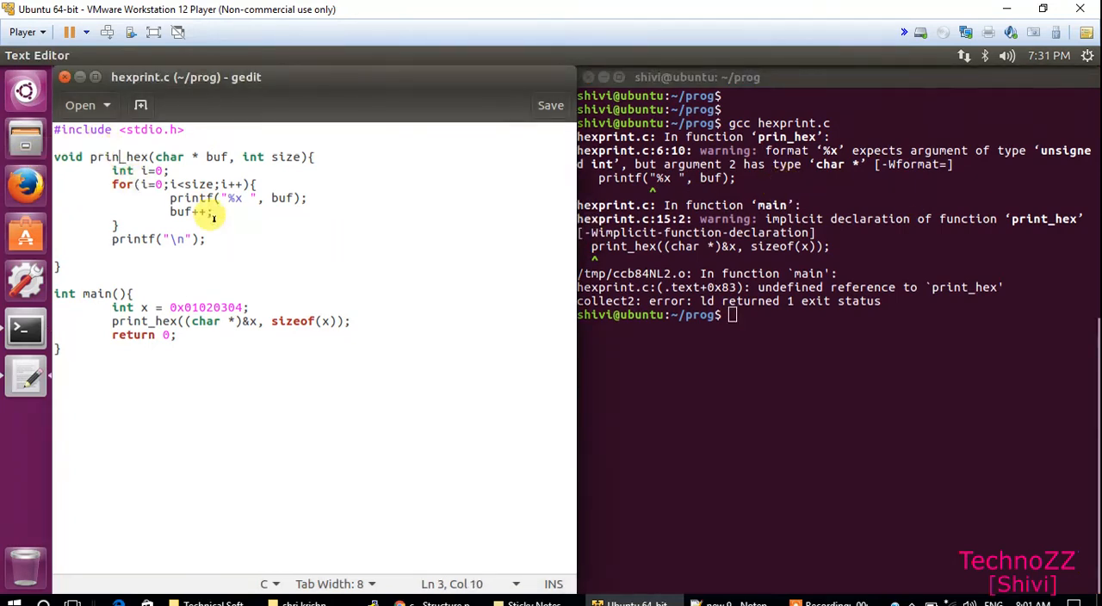
{"action": "type", "text": "t"}
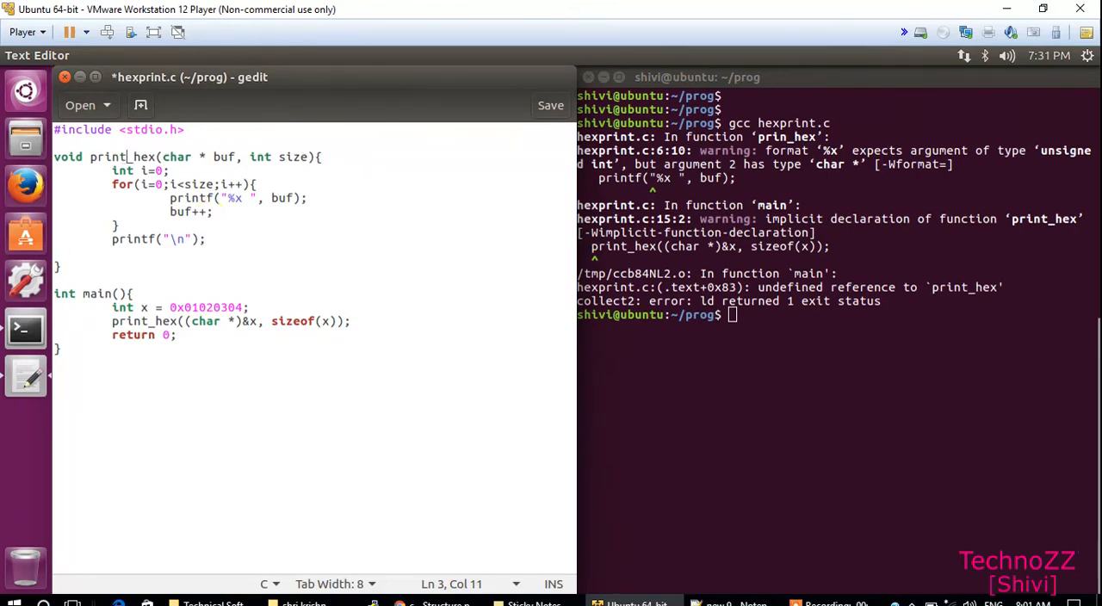
{"action": "key", "text": "ctrl+s"}
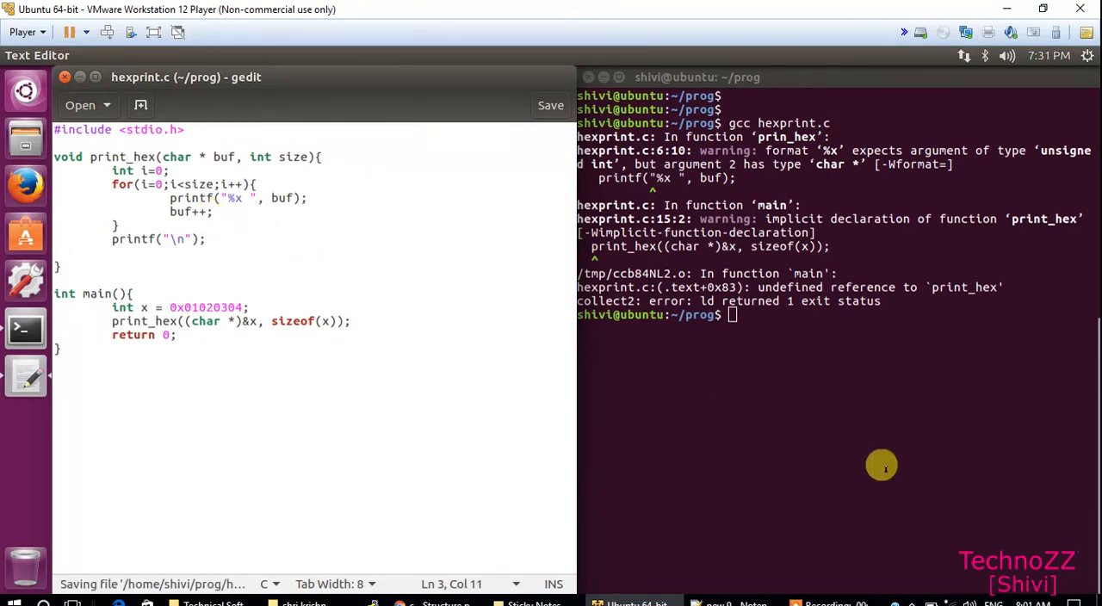
{"action": "left_click", "coordinate": [883, 471]}
{"action": "key", "text": "Up"}
{"action": "key", "text": "Return"}
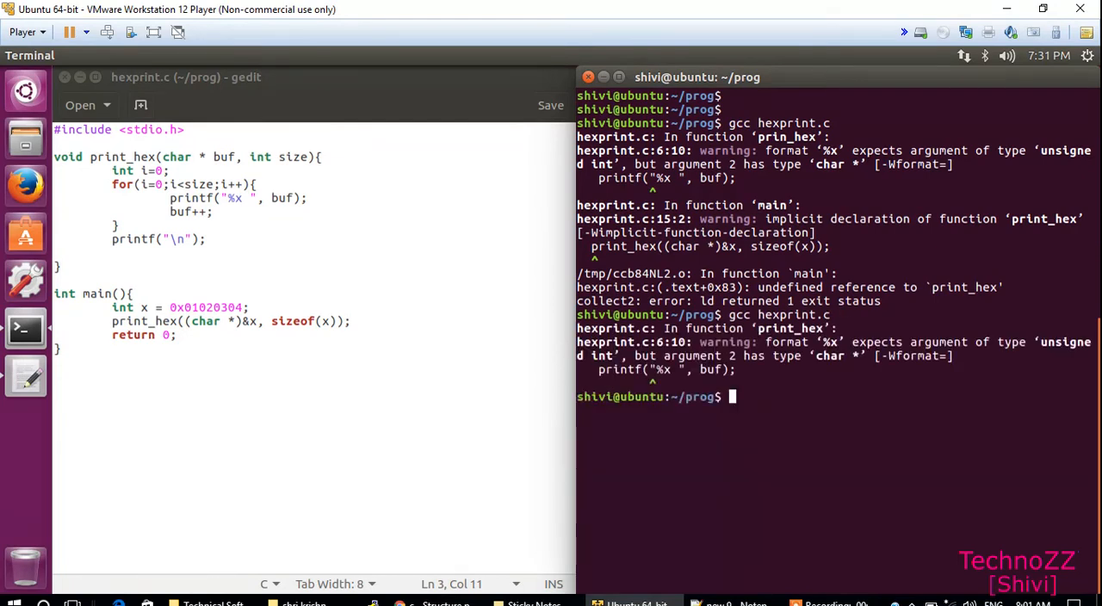
{"action": "key", "text": "Return"}
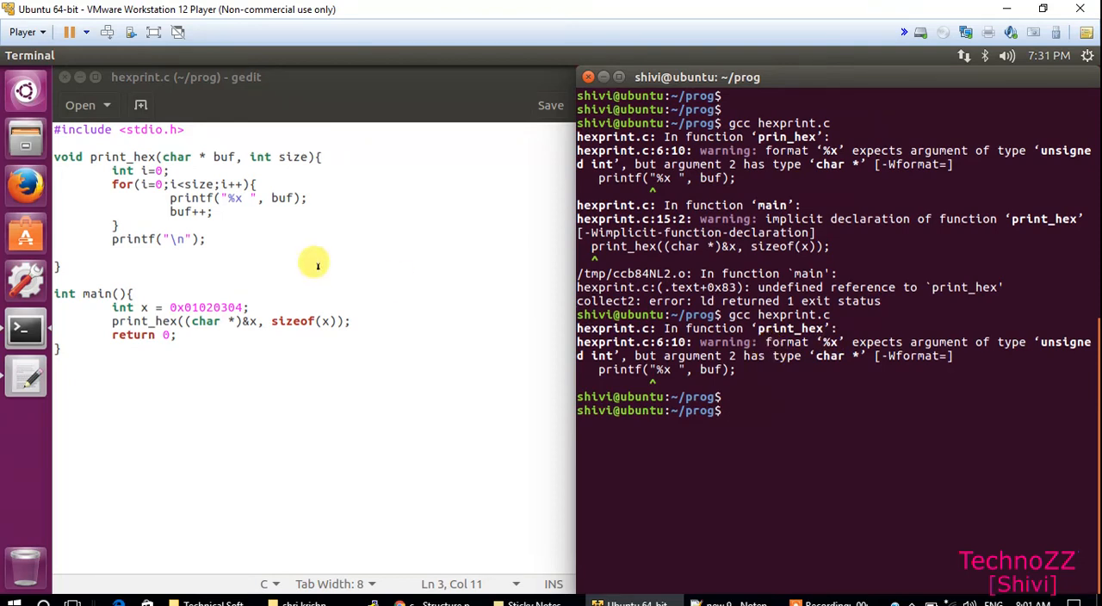
Dereference *buf in printf, save, then clear, ls, rm a.out and recompile cleanly
{"action": "left_click", "coordinate": [266, 197]}
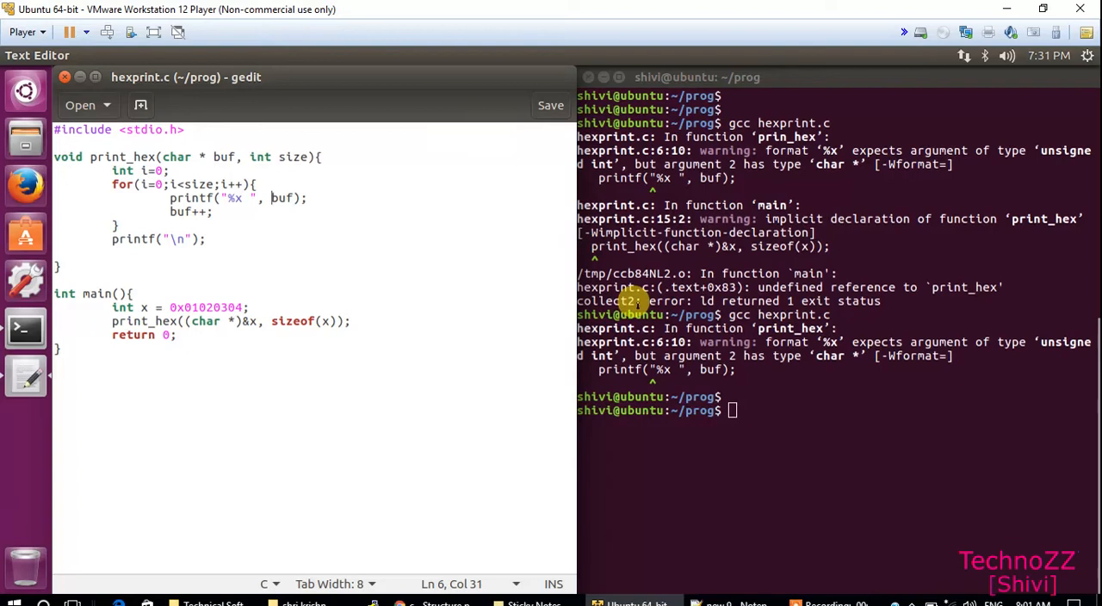
{"action": "type", "text": "*"}
{"action": "key", "text": "ctrl+s"}
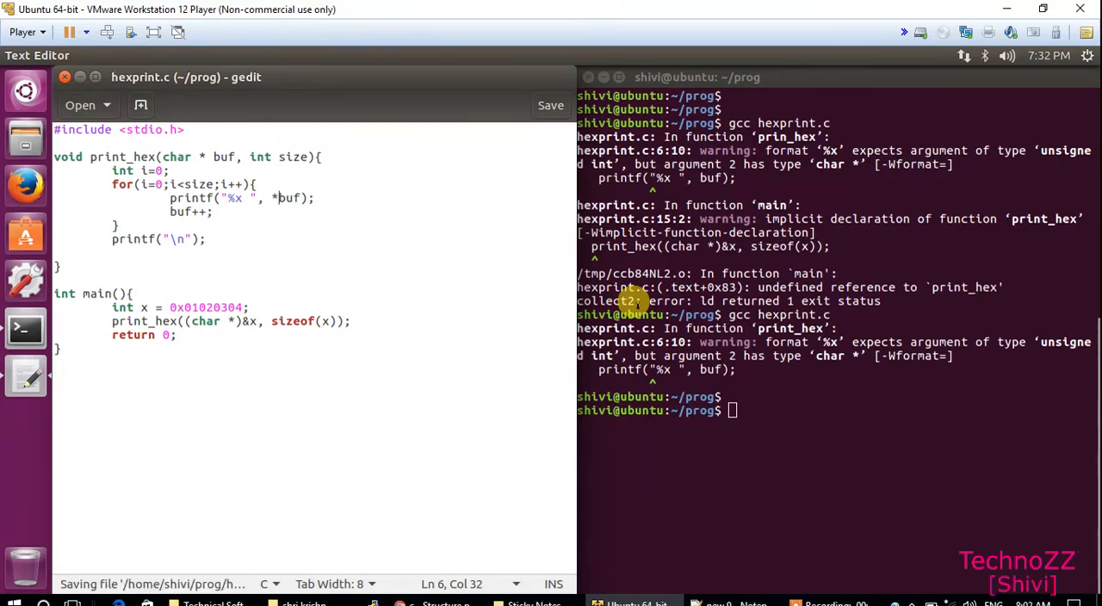
{"action": "left_click", "coordinate": [844, 406]}
{"action": "type", "text": "c"}
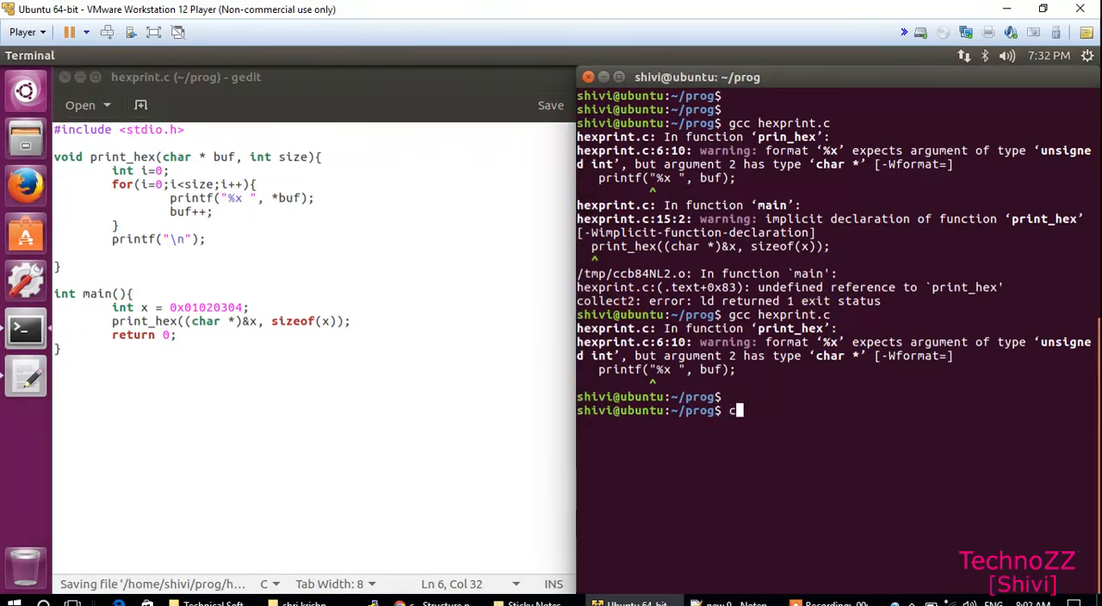
{"action": "type", "text": "lear"}
{"action": "key", "text": "Return"}
{"action": "type", "text": "ls"}
{"action": "key", "text": "Return"}
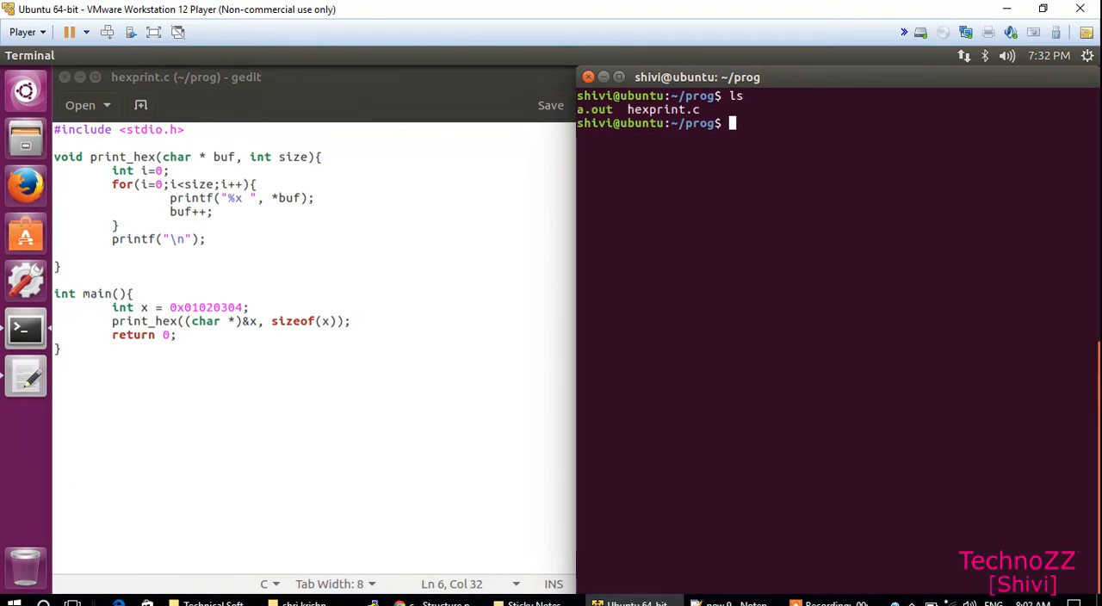
{"action": "type", "text": "rm a.out"}
{"action": "key", "text": "Return"}
{"action": "key", "text": "Return"}
{"action": "key", "text": "Return"}
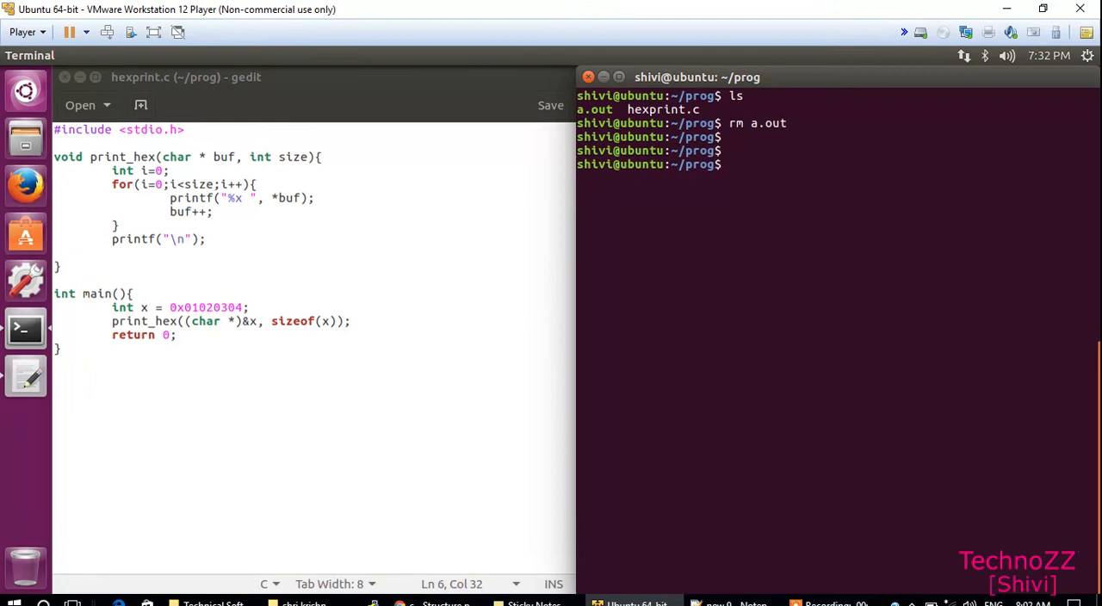
{"action": "type", "text": "g"}
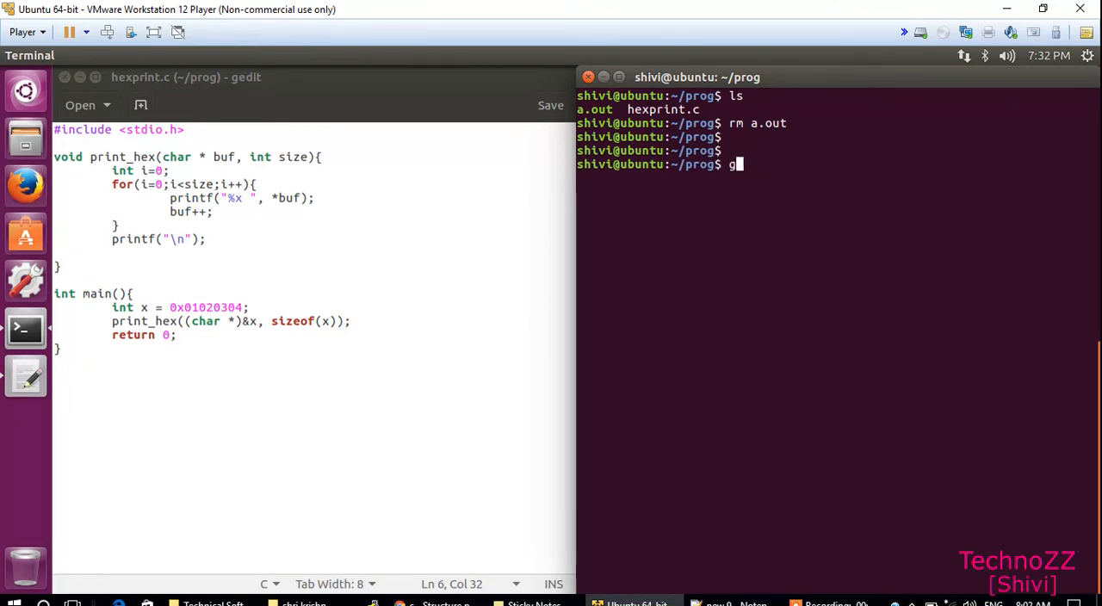
{"action": "type", "text": "cc h"}
{"action": "key", "text": "Tab"}
{"action": "key", "text": "Return"}
{"action": "key", "text": "Return"}
{"action": "key", "text": "Return"}
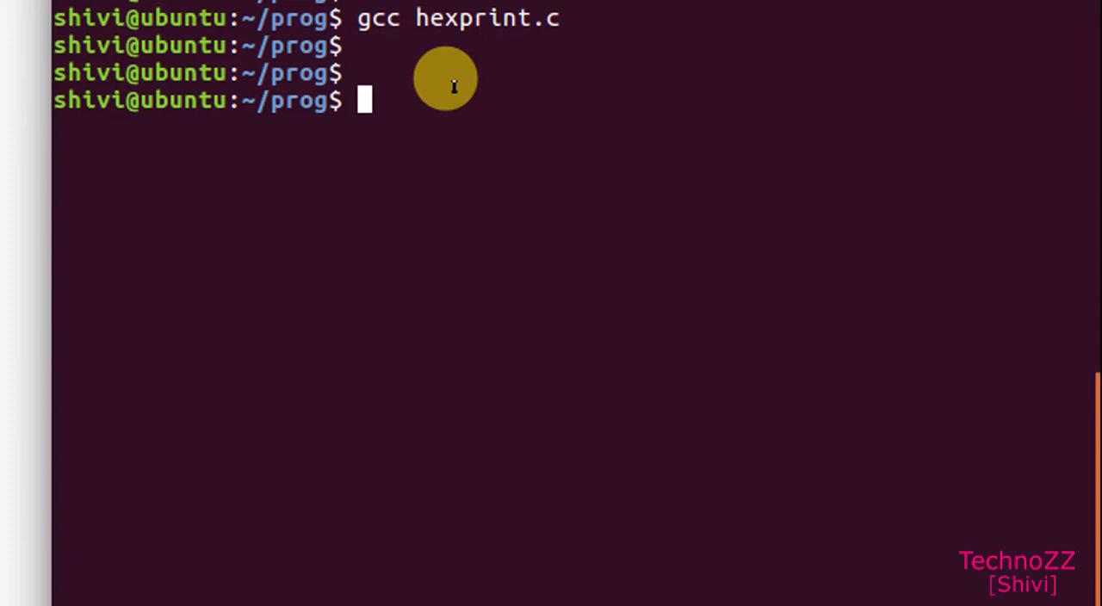
{"action": "type", "text": "./a.out"}
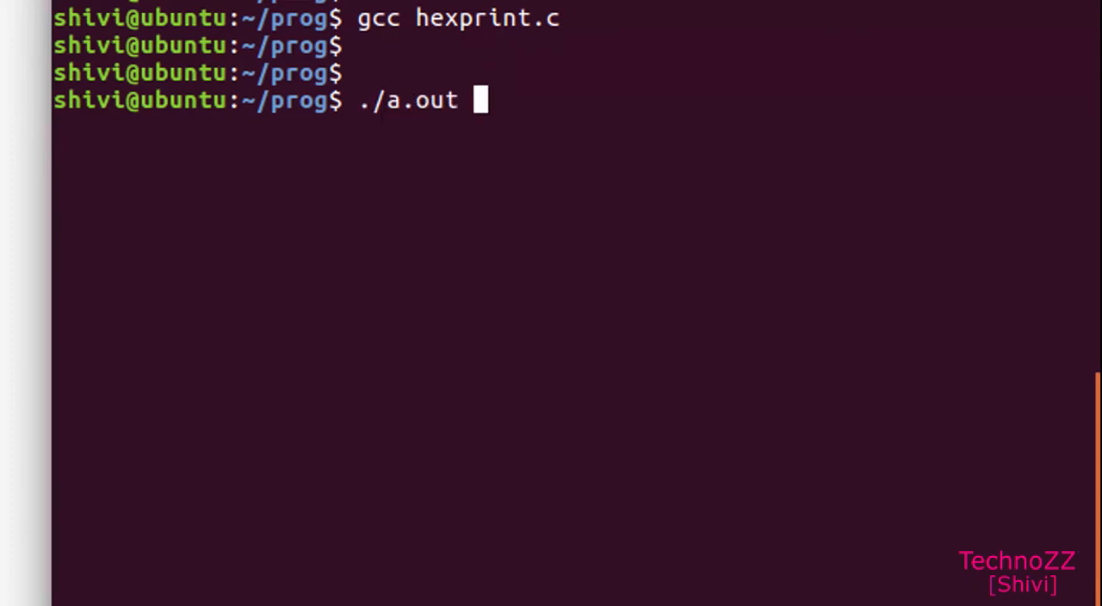
Run ./a.out, printing the bytes 4 3 2 1
{"action": "key", "text": "Return"}
{"action": "key", "text": "Return"}
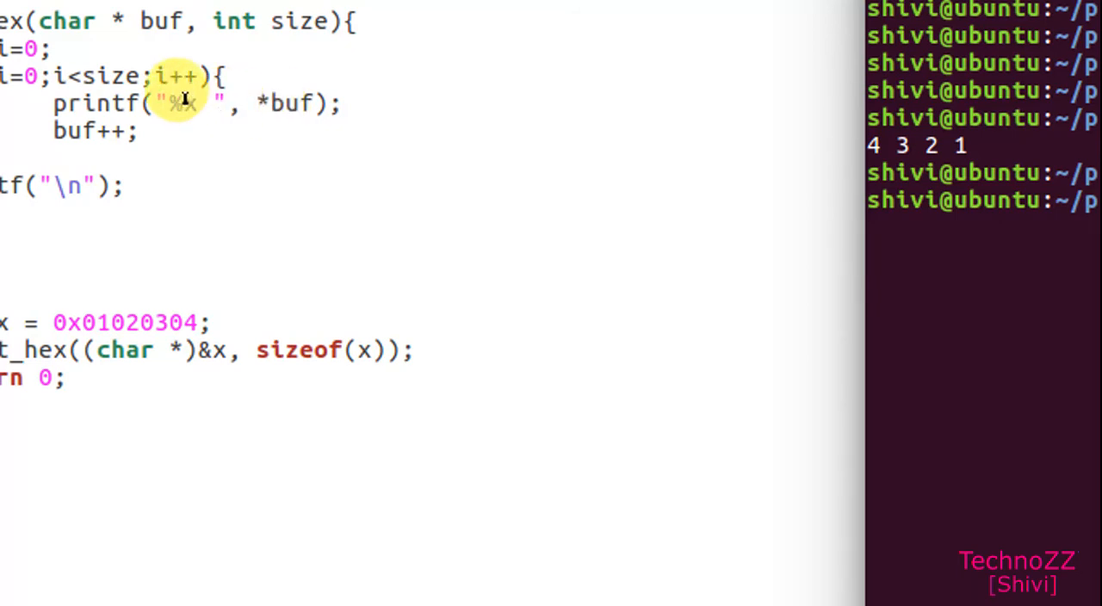
Change the format to %.2x, recompile and rerun to print 04 03 02 01
{"action": "key", "text": "Left"}
{"action": "type", "text": ".2"}
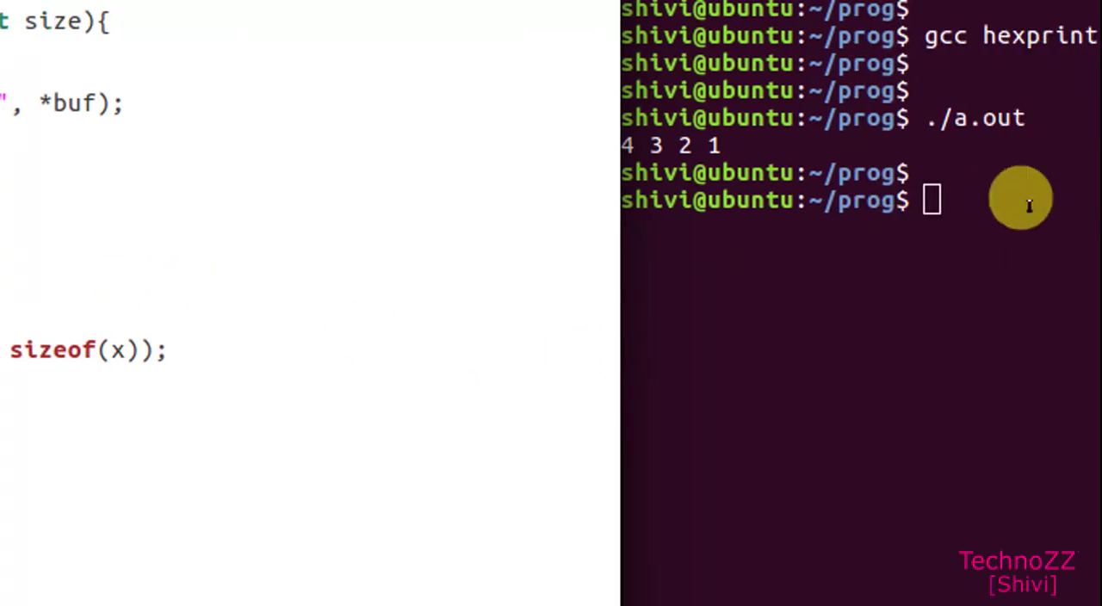
{"action": "left_click", "coordinate": [1020, 200]}
{"action": "type", "text": "./a.out"}
{"action": "key", "text": "Up"}
{"action": "key", "text": "Up"}
{"action": "key", "text": "Return"}
{"action": "key", "text": "Return"}
{"action": "type", "text": "./a.out"}
{"action": "key", "text": "Return"}
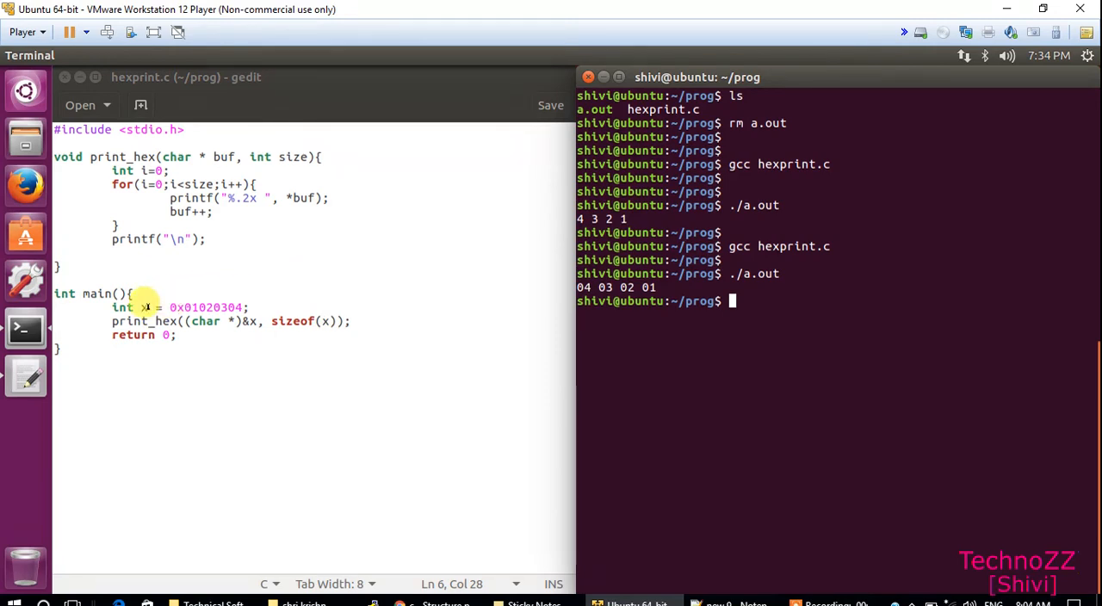
Turn the declaration into int x[2]; and start an x[0] assignment line below it
{"action": "left_click", "coordinate": [152, 307]}
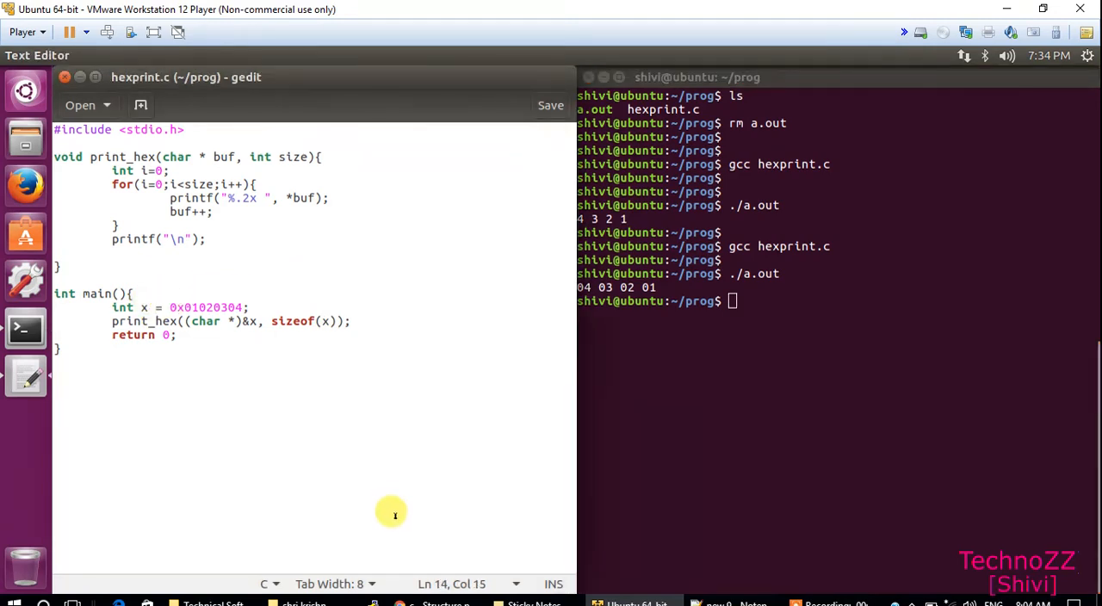
{"action": "key", "text": "Left"}
{"action": "type", "text": "[]"}
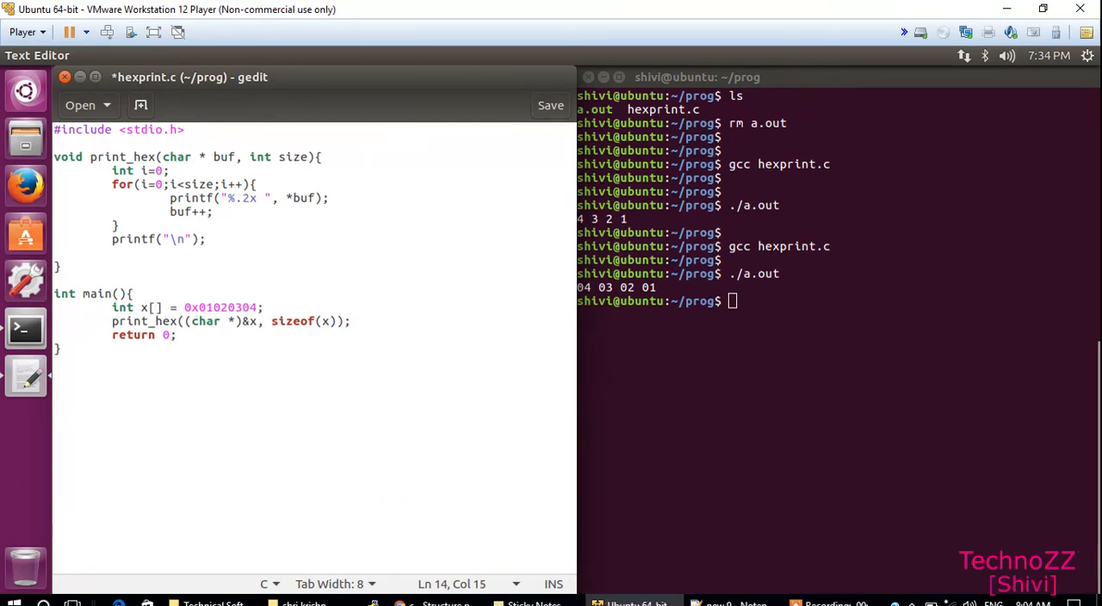
{"action": "type", "text": "2"}
{"action": "key", "text": "Right"}
{"action": "key", "text": "Right"}
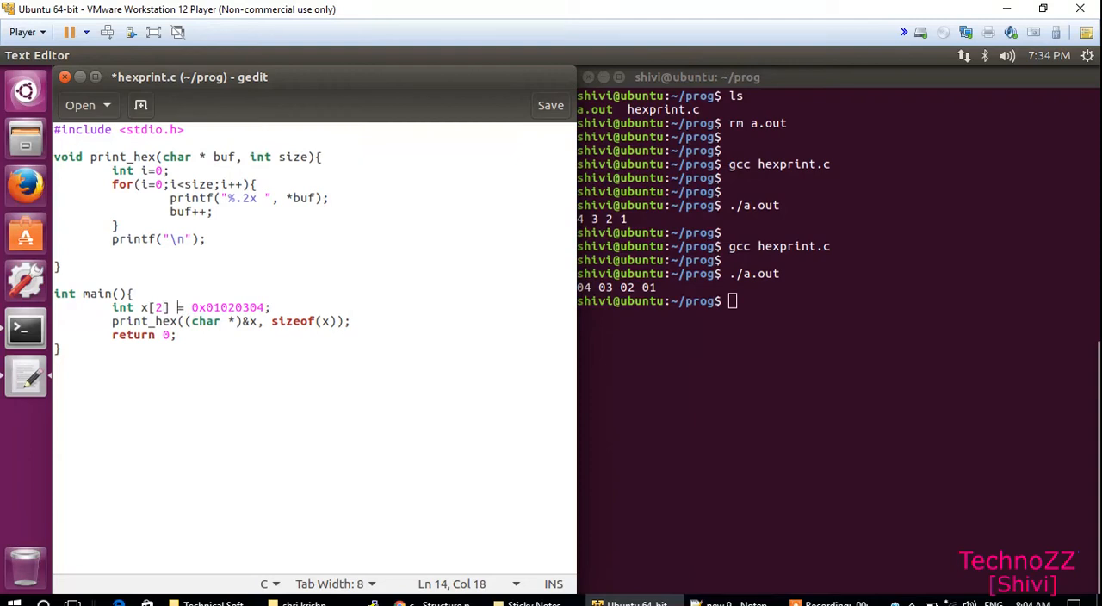
{"action": "key", "text": "shift+End"}
{"action": "key", "text": "Delete"}
{"action": "key", "text": "BackSpace"}
{"action": "type", "text": ";"}
{"action": "key", "text": "Return"}
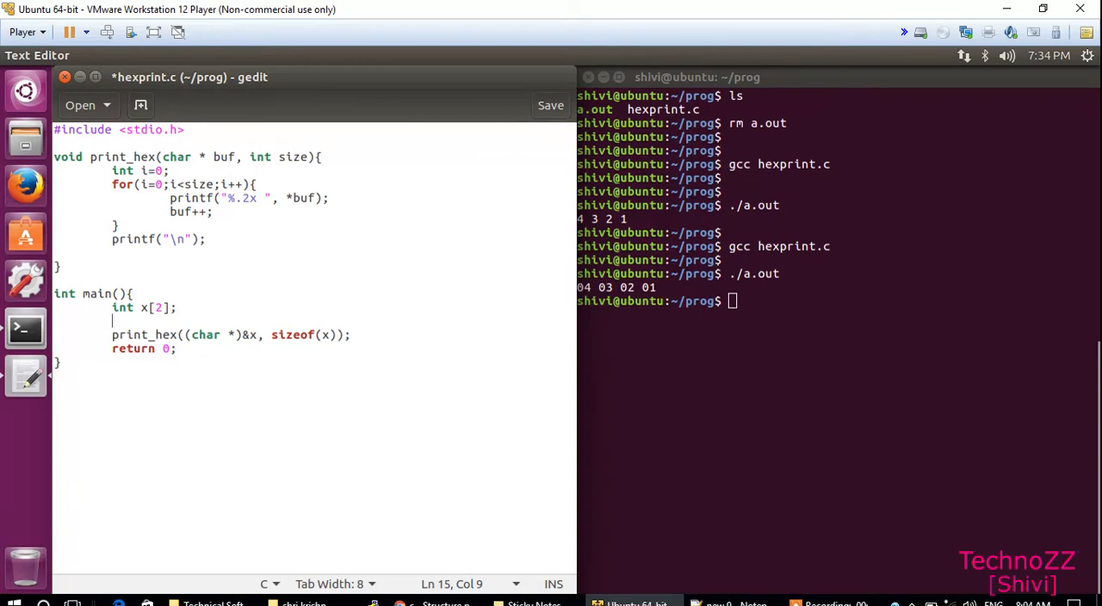
{"action": "type", "text": "x[]"}
{"action": "key", "text": "Left"}
{"action": "type", "text": "0"}
{"action": "key", "text": "Right"}
{"action": "type", "text": "= "}
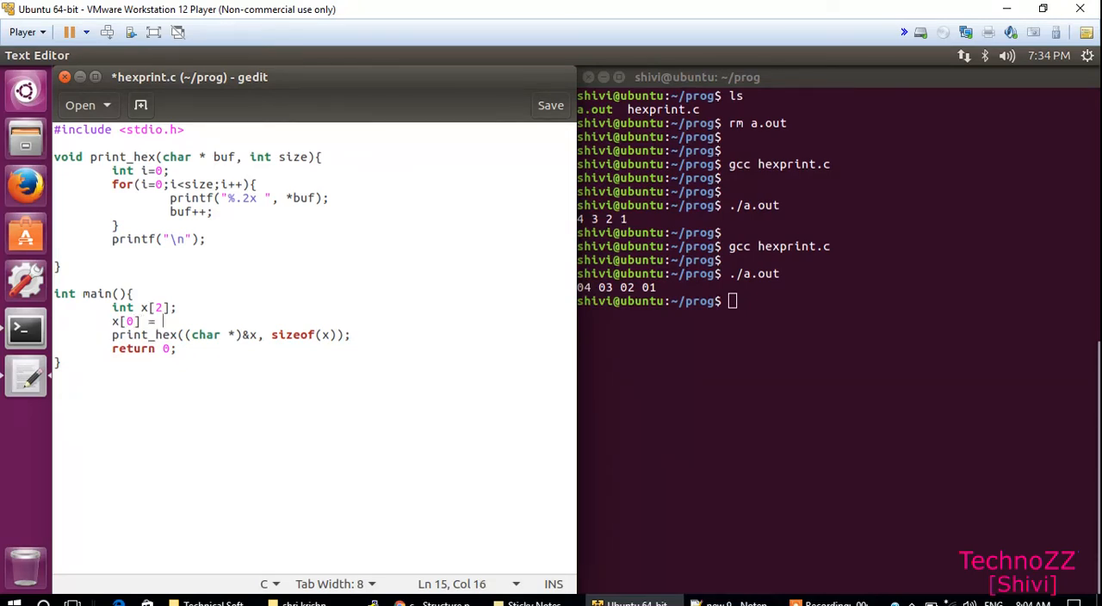
{"action": "type", "text": "0x"}
{"action": "type", "text": "04"}
{"action": "type", "text": "030201"}
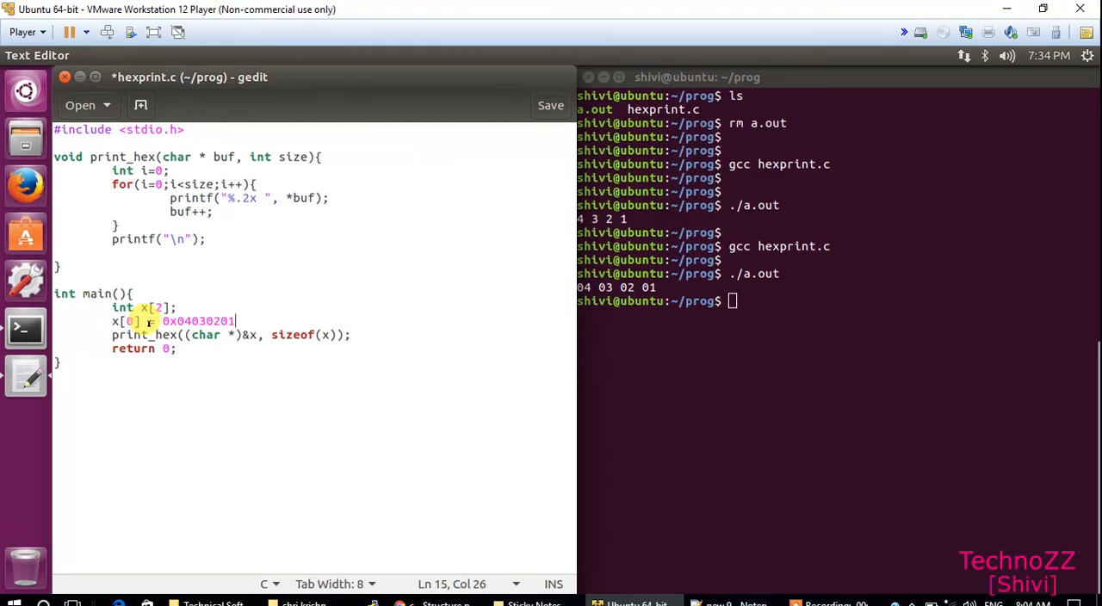
Assign x[0] = 0x04030201 and x[1] = 0x08070605 on separate lines
{"action": "left_click", "coordinate": [174, 318]}
{"action": "left_click_drag", "start_coordinate": [177, 320], "coordinate": [234, 321]}
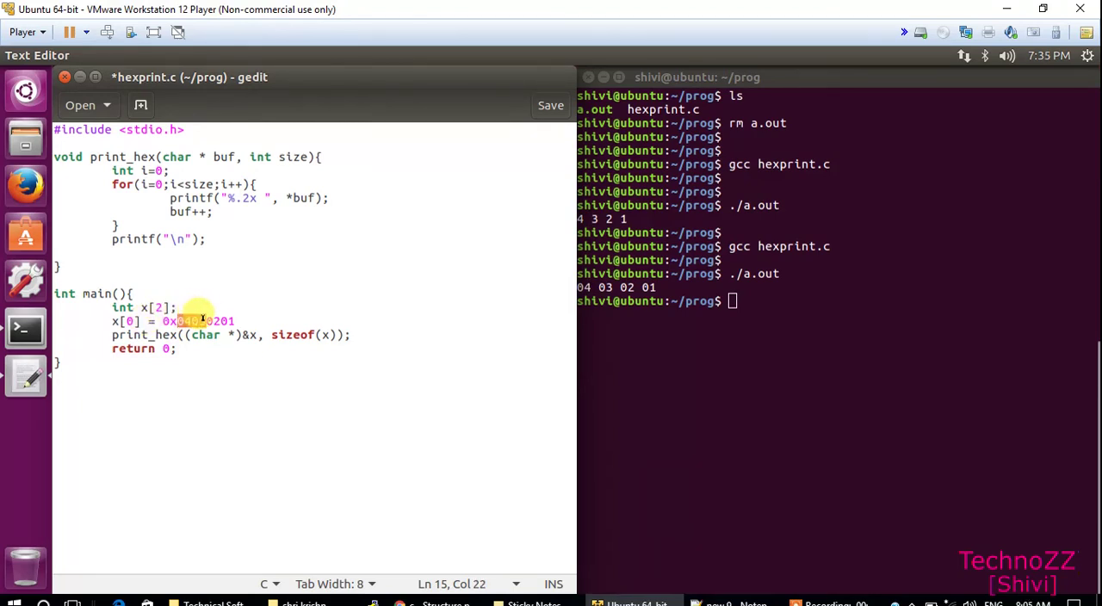
{"action": "left_click", "coordinate": [239, 320]}
{"action": "key", "text": "shift+Down"}
{"action": "key", "text": "Delete"}
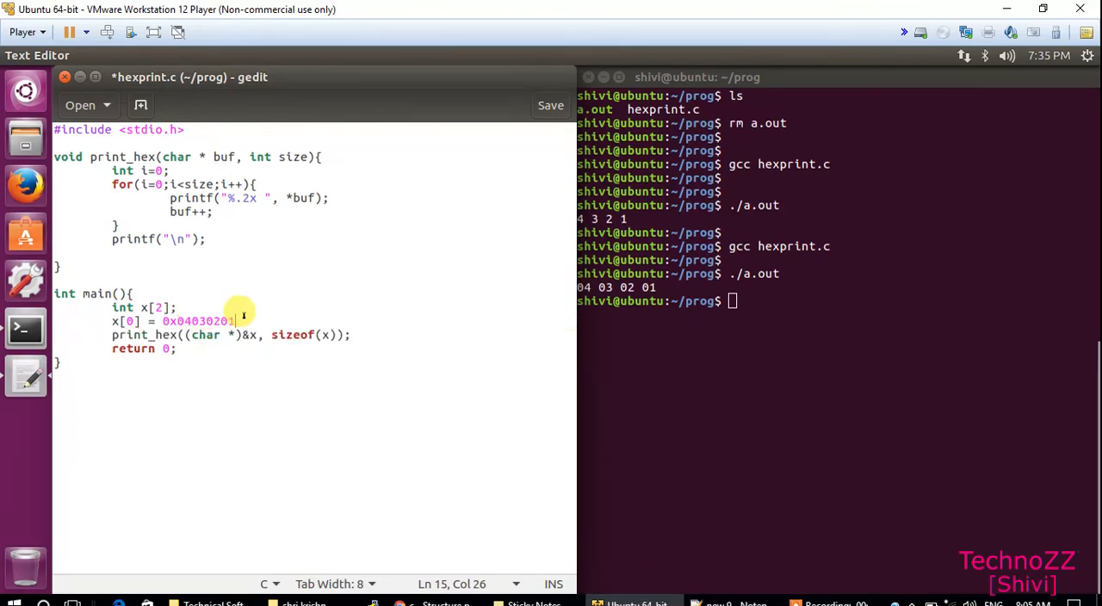
{"action": "key", "text": "Return"}
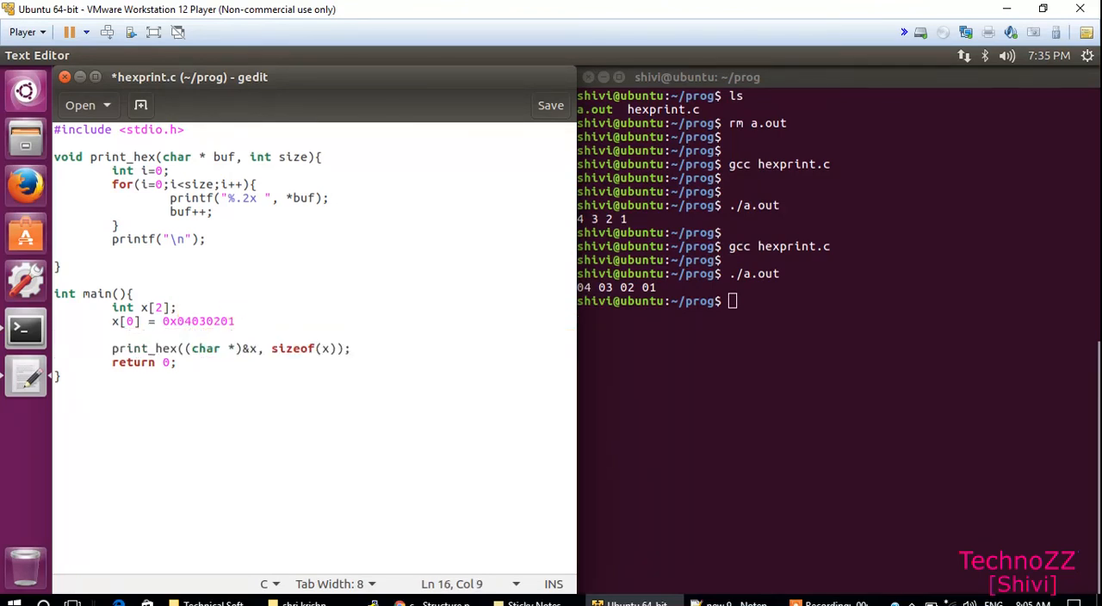
{"action": "type", "text": "x[]"}
{"action": "key", "text": "Left"}
{"action": "type", "text": "1"}
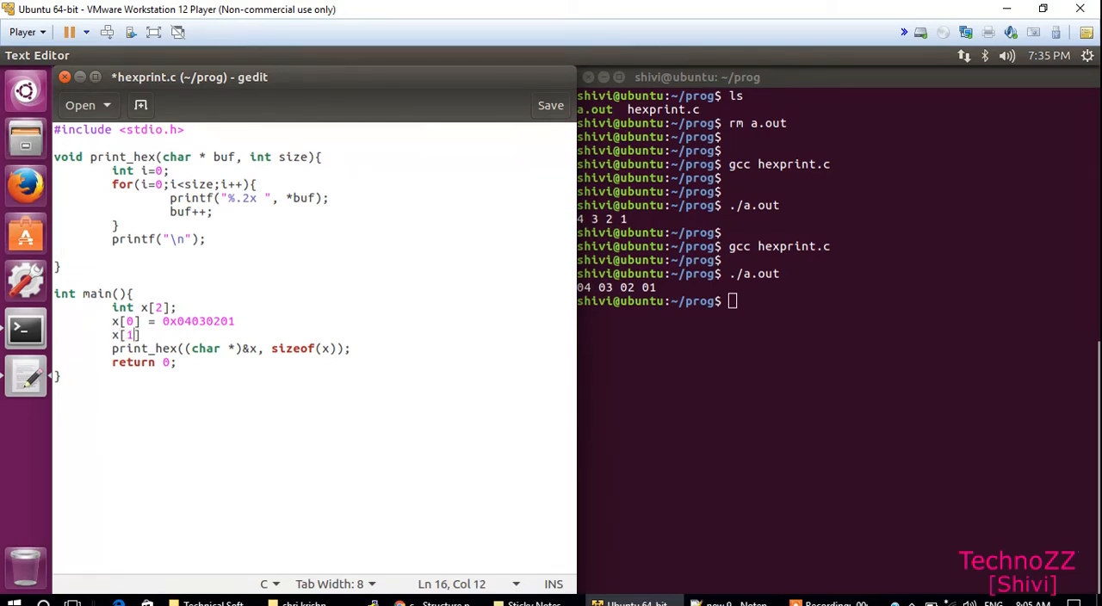
{"action": "key", "text": "Right"}
{"action": "type", "text": "= "}
{"action": "type", "text": "0x"}
{"action": "type", "text": "08070605"}
{"action": "key", "text": "Left"}
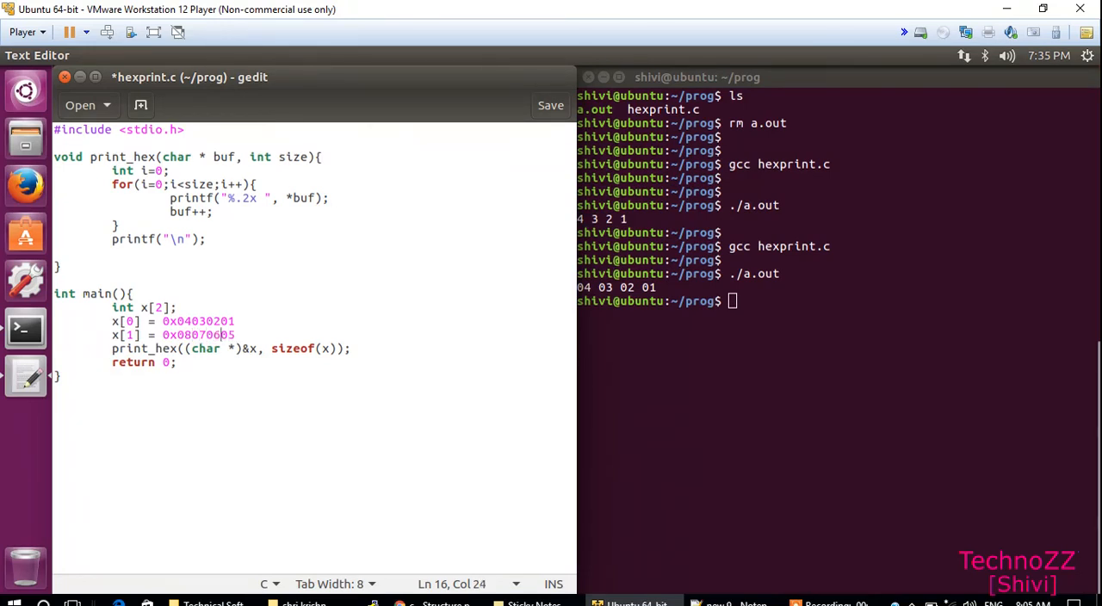
End both assignment lines with semicolons and save the file
{"action": "left_click", "coordinate": [282, 320]}
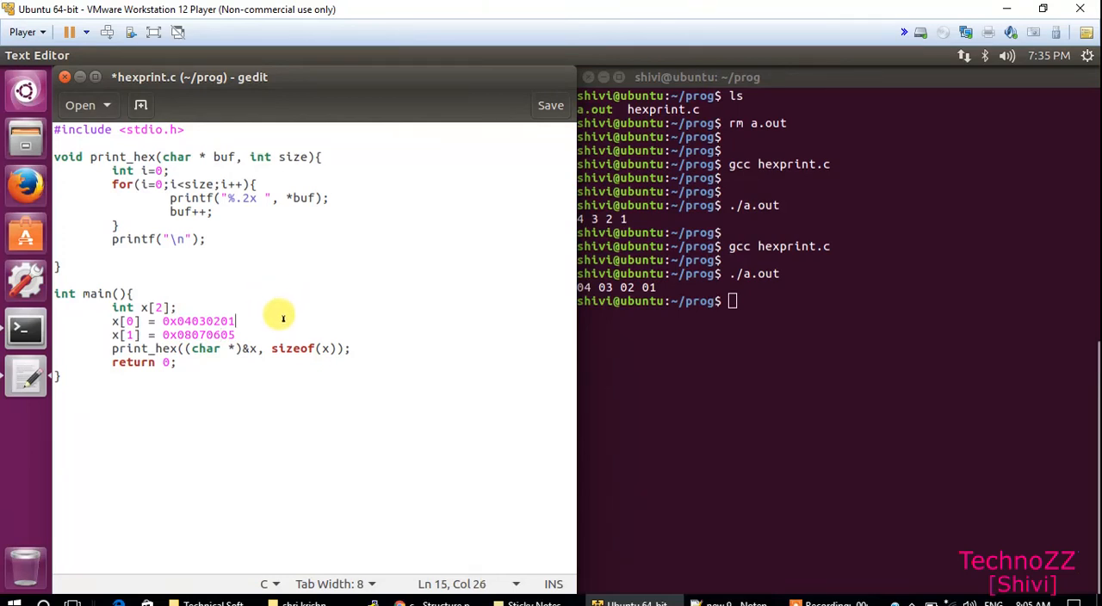
{"action": "type", "text": ";"}
{"action": "key", "text": "Down"}
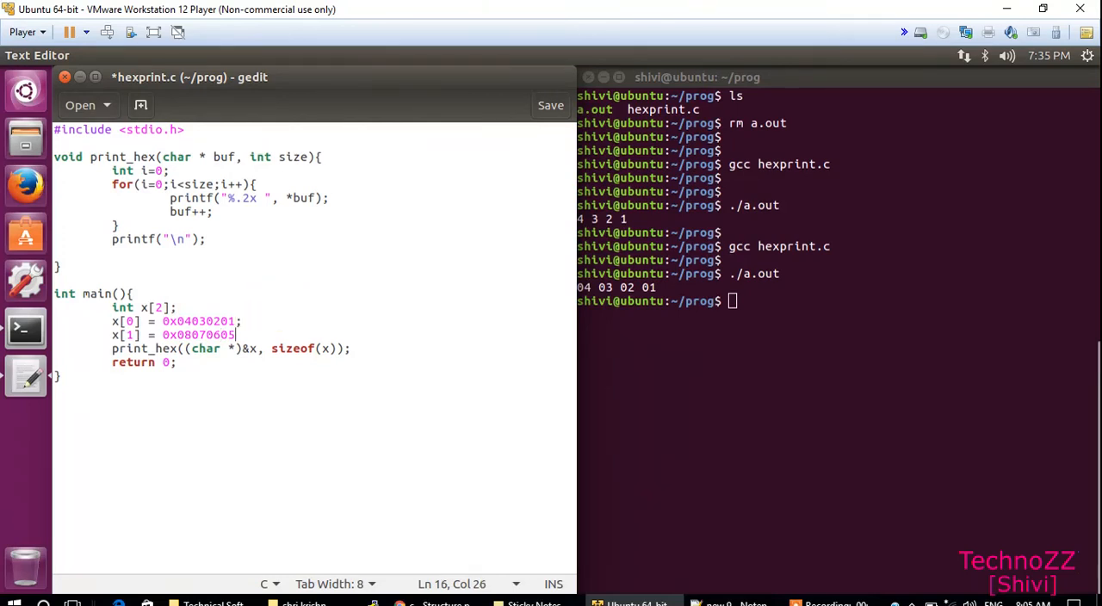
{"action": "type", "text": ";"}
{"action": "key", "text": "ctrl+s"}
{"action": "left_click", "coordinate": [810, 300]}
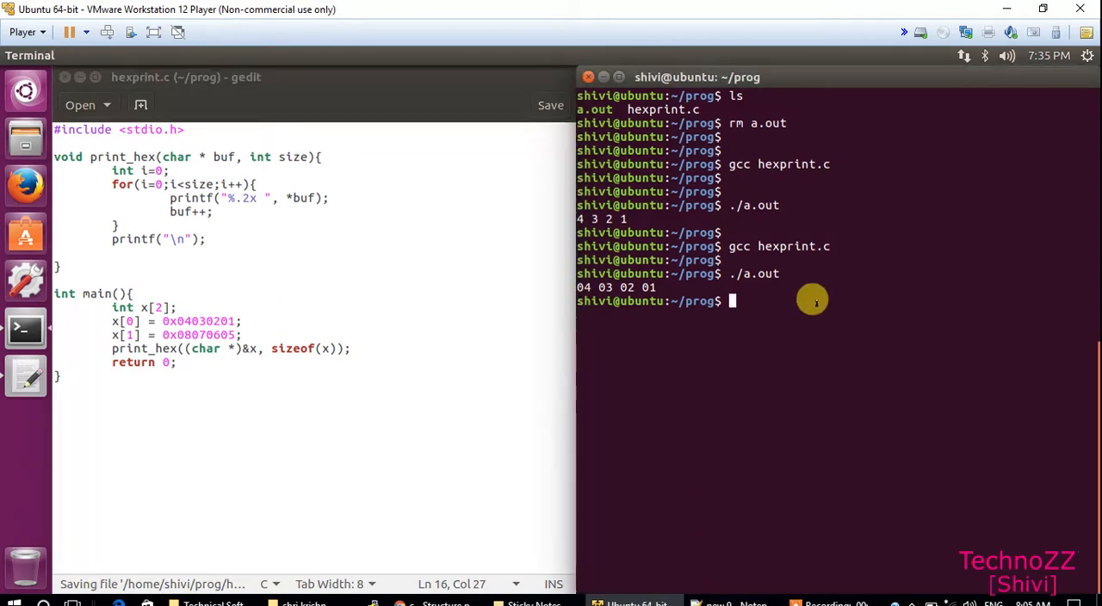
{"action": "type", "text": "./a.out"}
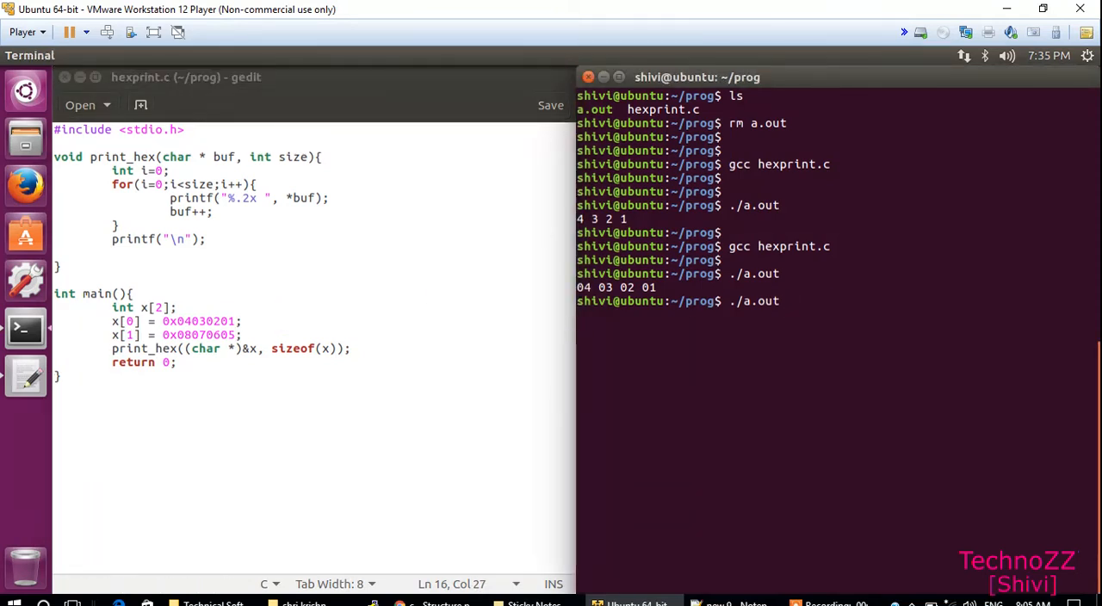
{"action": "key", "text": "Up"}
{"action": "key", "text": "Up"}
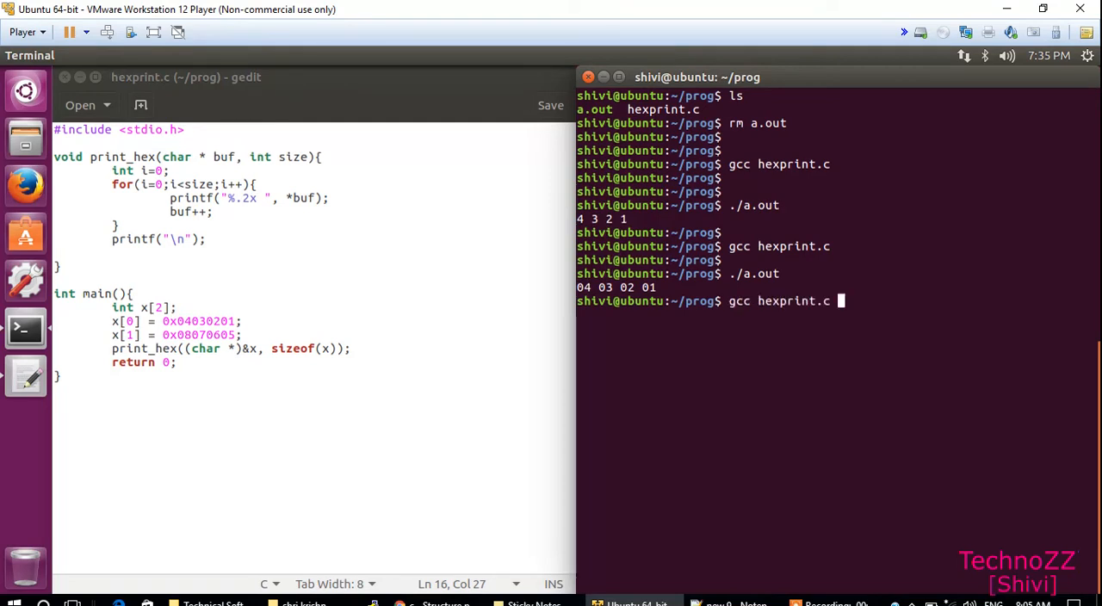
{"action": "key", "text": "Return"}
{"action": "key", "text": "Return"}
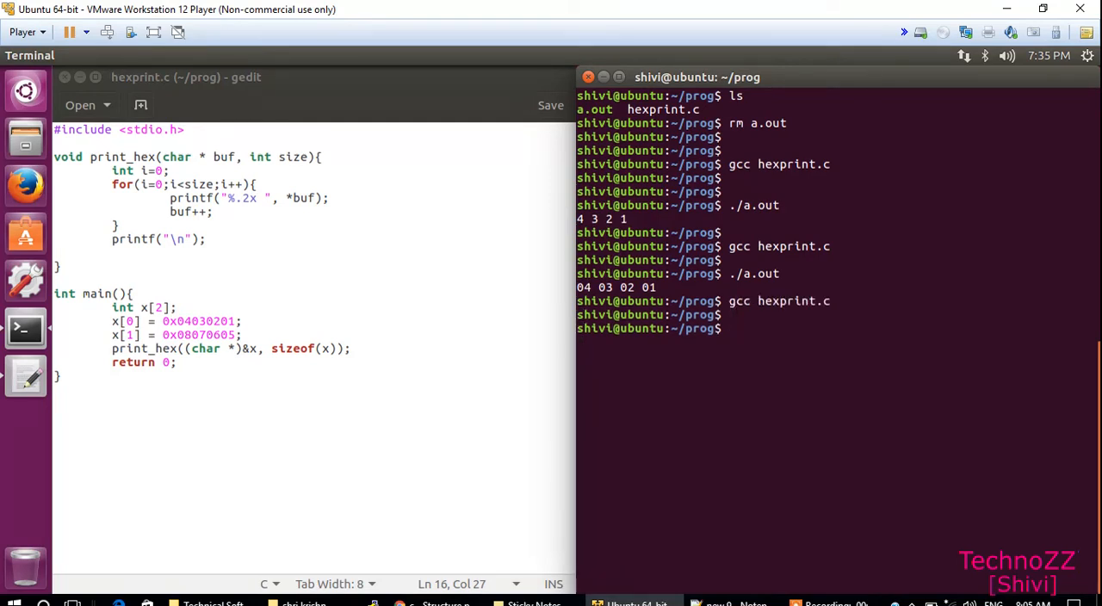
{"action": "type", "text": "./a.out"}
{"action": "key", "text": "Return"}
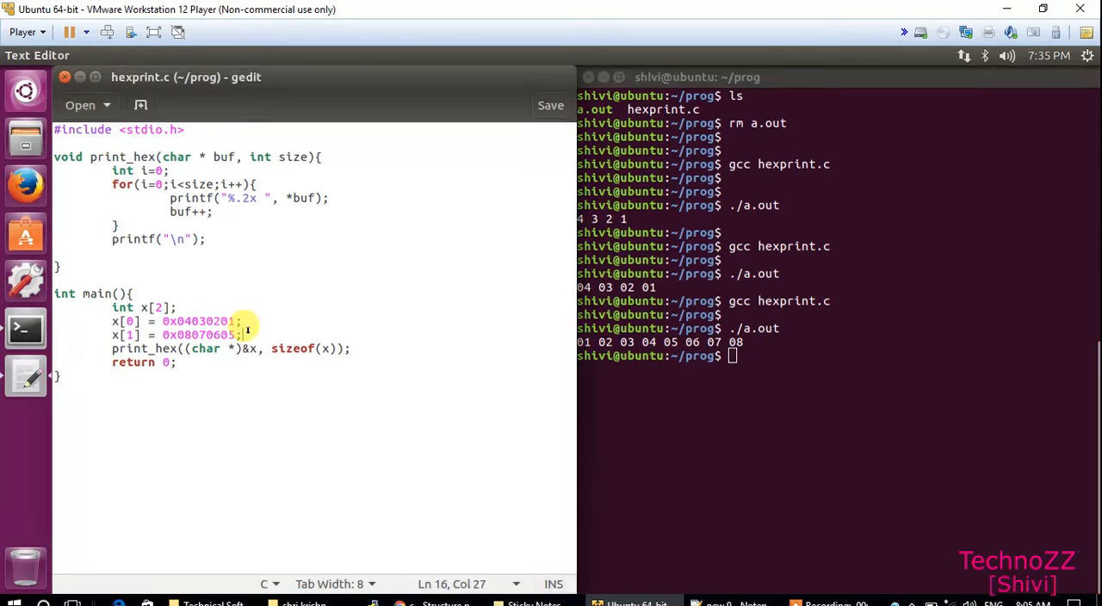
Look over the two array assignment lines in the source
{"action": "left_click_drag", "start_coordinate": [244, 335], "coordinate": [127, 321]}
{"action": "left_click", "coordinate": [164, 363]}
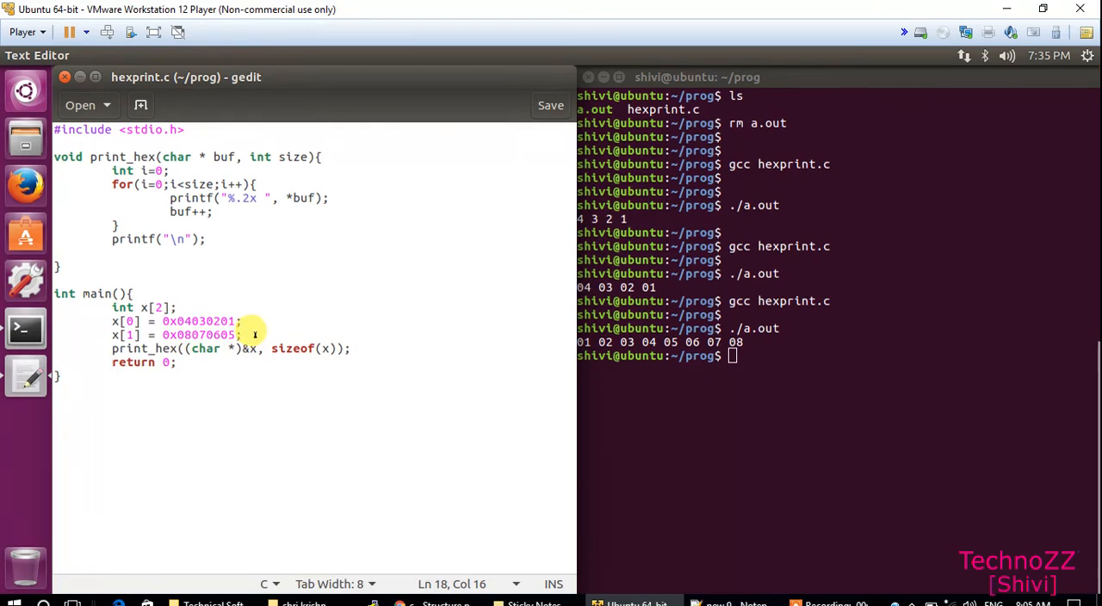
{"action": "left_click_drag", "start_coordinate": [244, 335], "coordinate": [112, 320]}
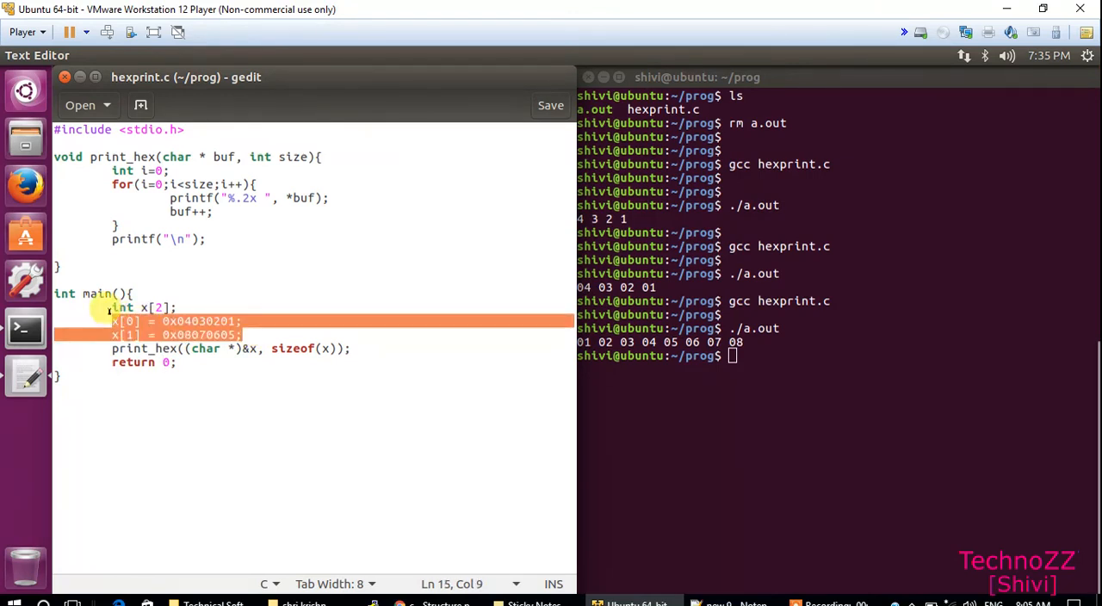
{"action": "left_click", "coordinate": [471, 408]}
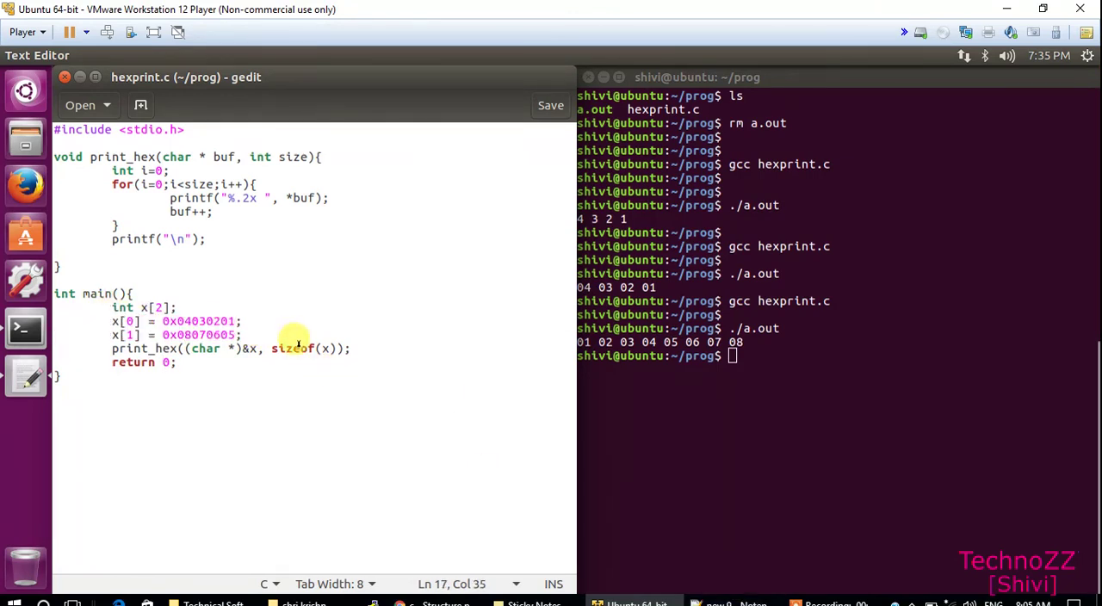
{"action": "left_click", "coordinate": [733, 599]}
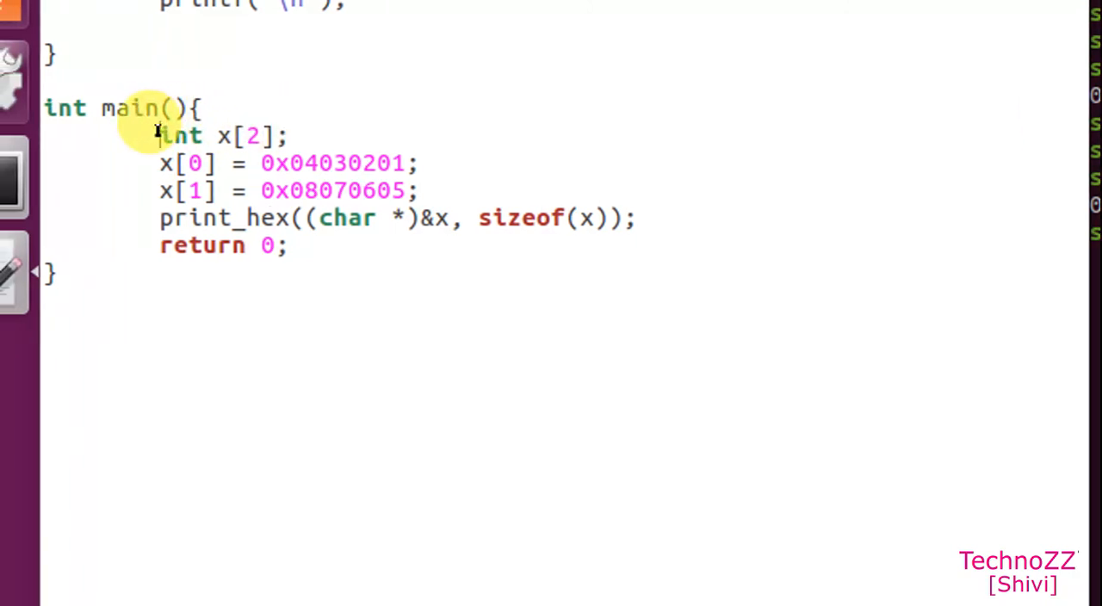
Delete the int x[2] declaration and both assignments, leaving a blank line above main
{"action": "left_click_drag", "start_coordinate": [145, 135], "coordinate": [408, 183]}
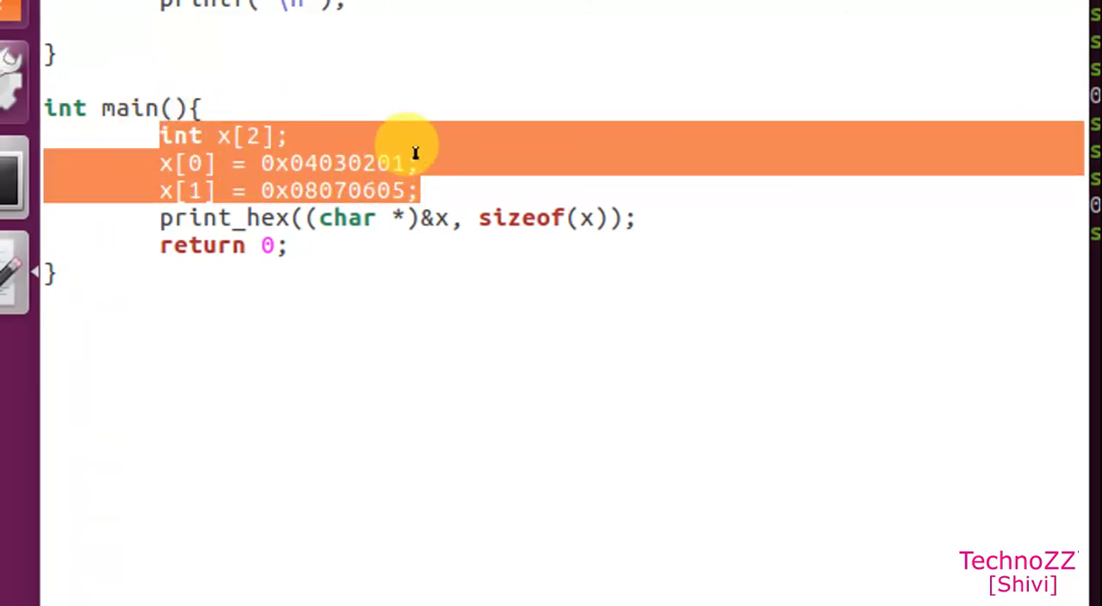
{"action": "key", "text": "BackSpace"}
{"action": "key", "text": "Up"}
{"action": "key", "text": "Up"}
{"action": "key", "text": "Return"}
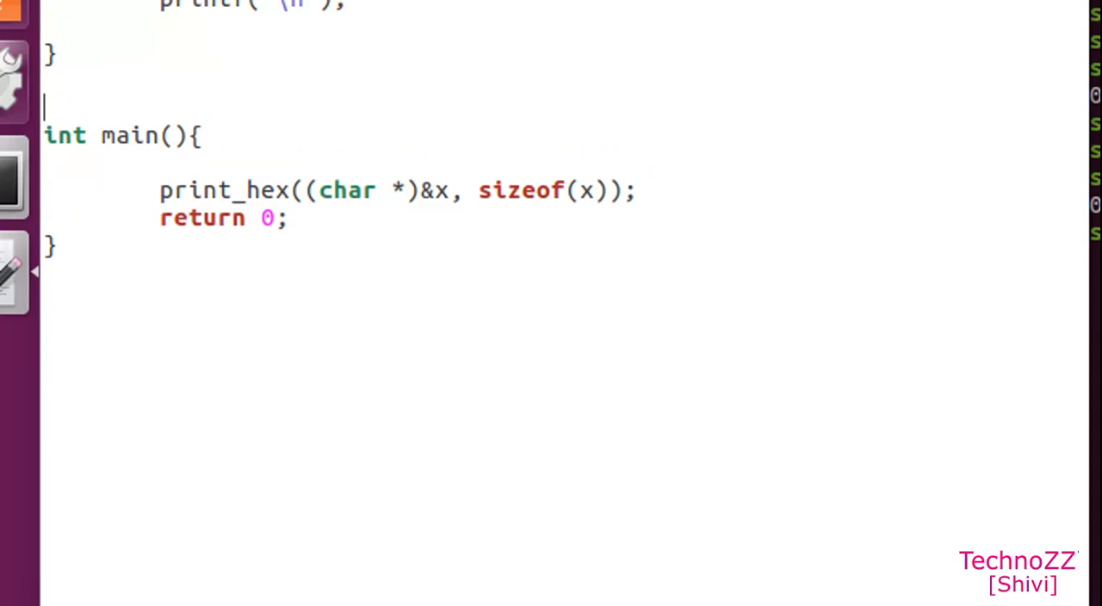
{"action": "type", "text": "struct"}
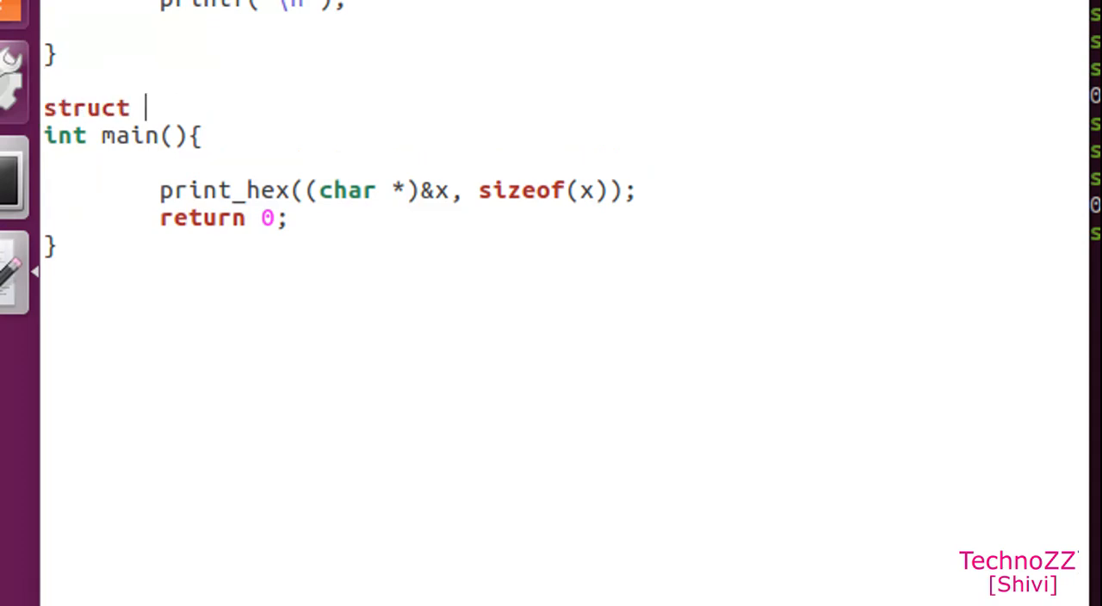
{"action": "type", "text": " st{}"}
Declare struct st above main with members char c and int i
{"action": "key", "text": "Left"}
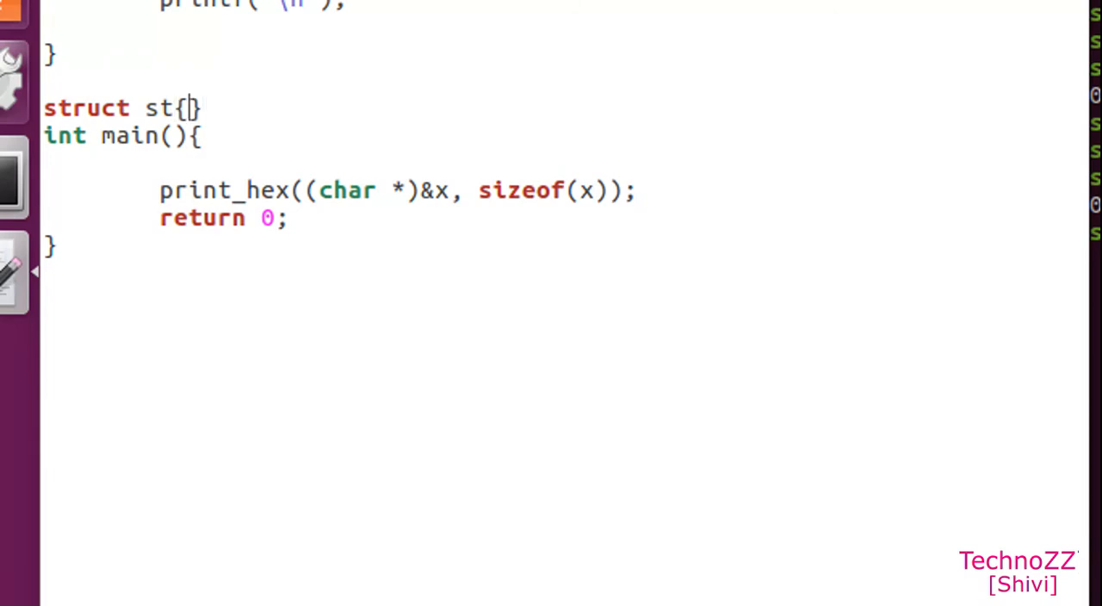
{"action": "key", "text": "Return"}
{"action": "key", "text": "Return"}
{"action": "key", "text": "Up"}
{"action": "key", "text": "Up"}
{"action": "key", "text": "Down"}
{"action": "key", "text": "Tab"}
{"action": "type", "text": "char c;"}
{"action": "key", "text": "Return"}
{"action": "key", "text": "Tab"}
{"action": "type", "text": "int i"}
{"action": "key", "text": "BackSpace"}
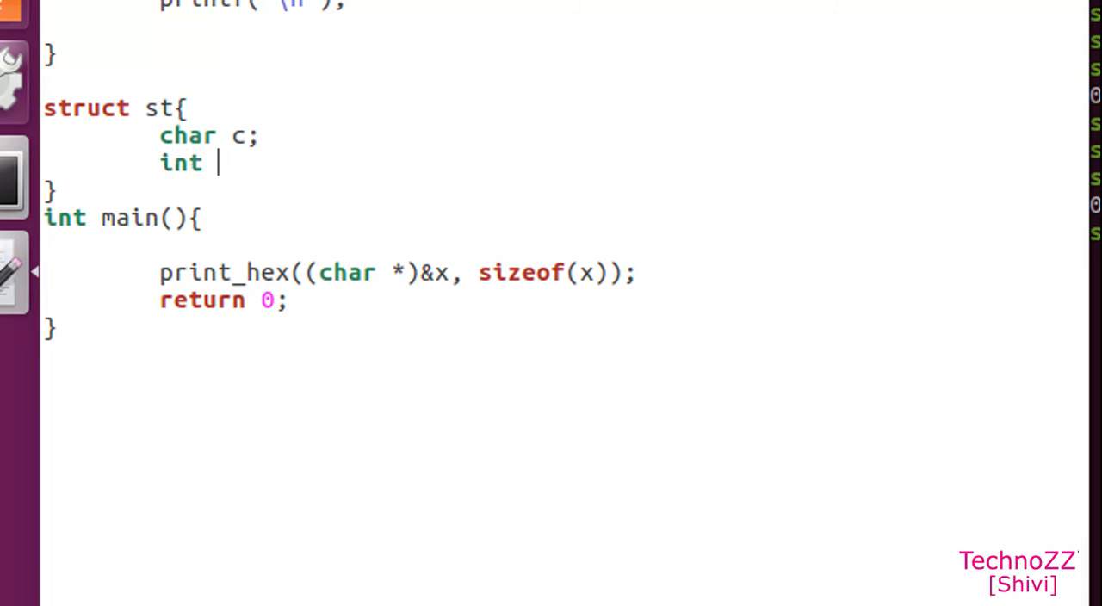
{"action": "type", "text": "i"}
{"action": "key", "text": "BackSpace"}
{"action": "type", "text": ";"}
Add a blank line after the struct and an indented empty line in main above print_hex
{"action": "key", "text": "Down"}
{"action": "type", "text": ";"}
{"action": "key", "text": "Return"}
{"action": "key", "text": "Down"}
{"action": "key", "text": "Down"}
{"action": "key", "text": "Down"}
{"action": "key", "text": "Return"}
{"action": "key", "text": "Up"}
{"action": "key", "text": "Tab"}
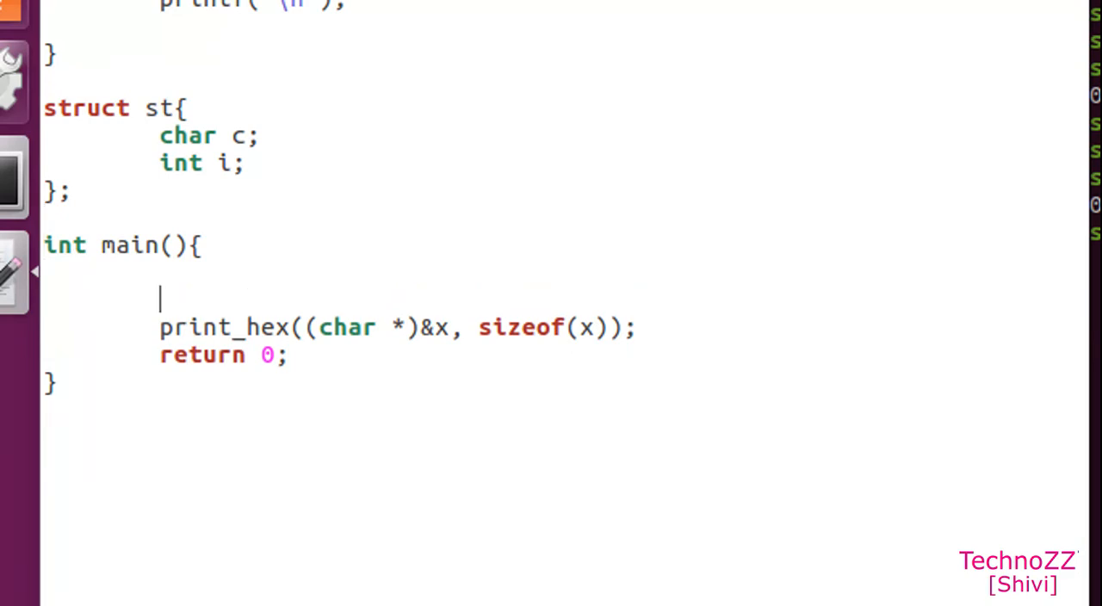
{"action": "type", "text": "str"}
{"action": "type", "text": "uct "}
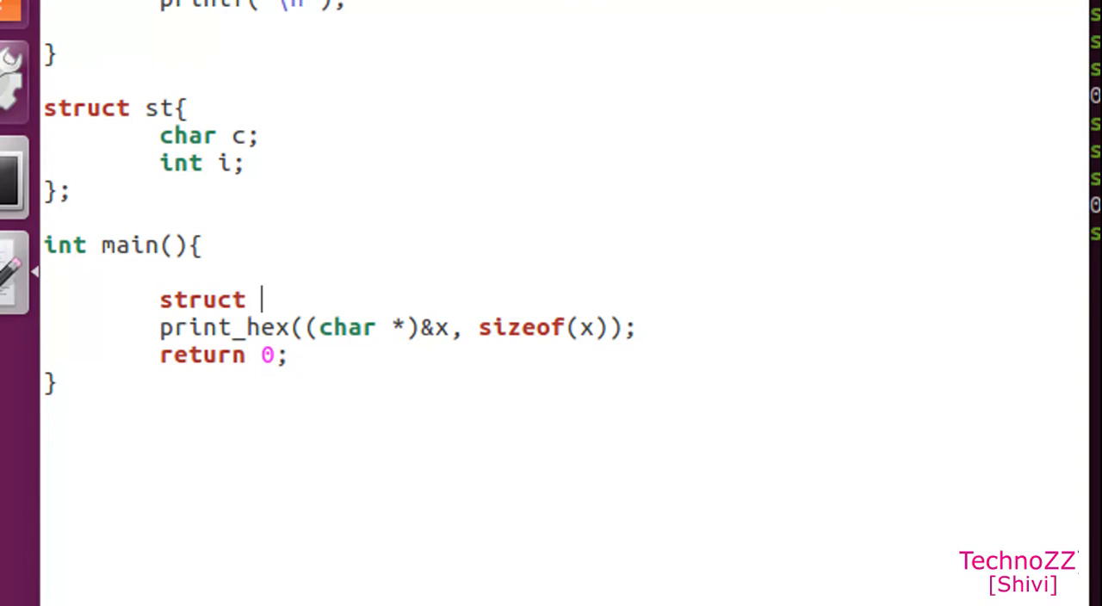
{"action": "type", "text": "st s"}
{"action": "type", "text": ";"}
Declare struct st s = {0} in main with a blank indented line below it
{"action": "key", "text": "Left"}
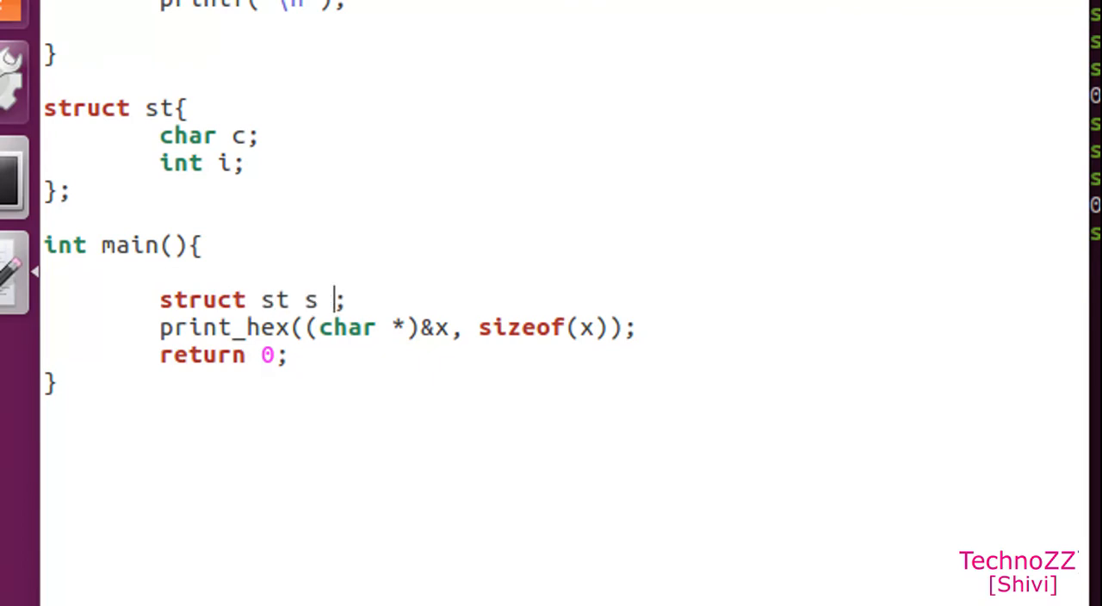
{"action": "type", "text": "= {}"}
{"action": "key", "text": "Left"}
{"action": "type", "text": "0"}
{"action": "key", "text": "Right"}
{"action": "key", "text": "Right"}
{"action": "key", "text": "Return"}
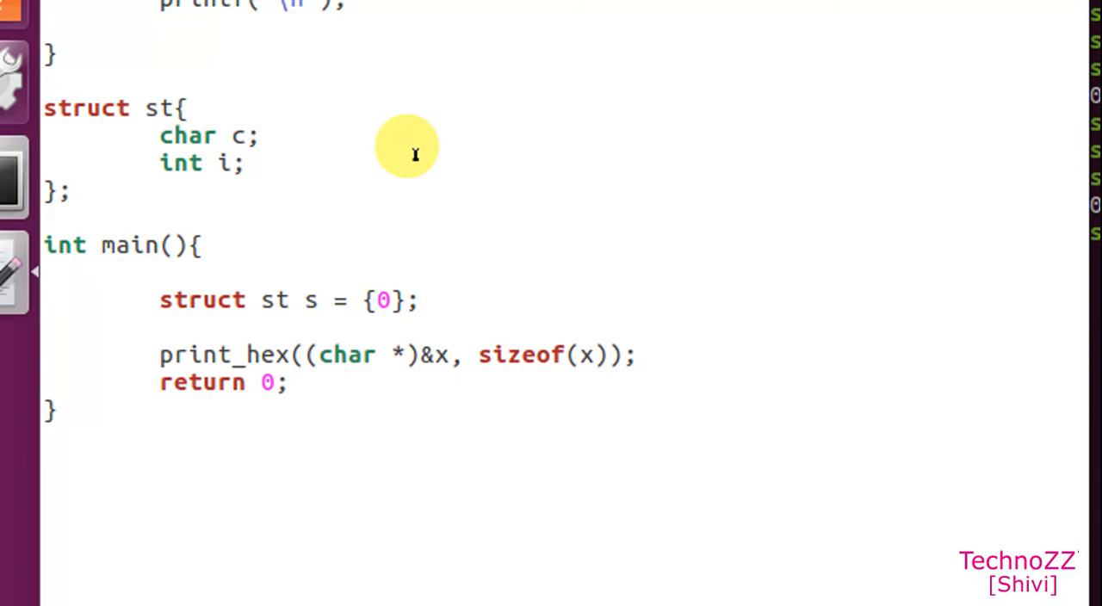
{"action": "key", "text": "Return"}
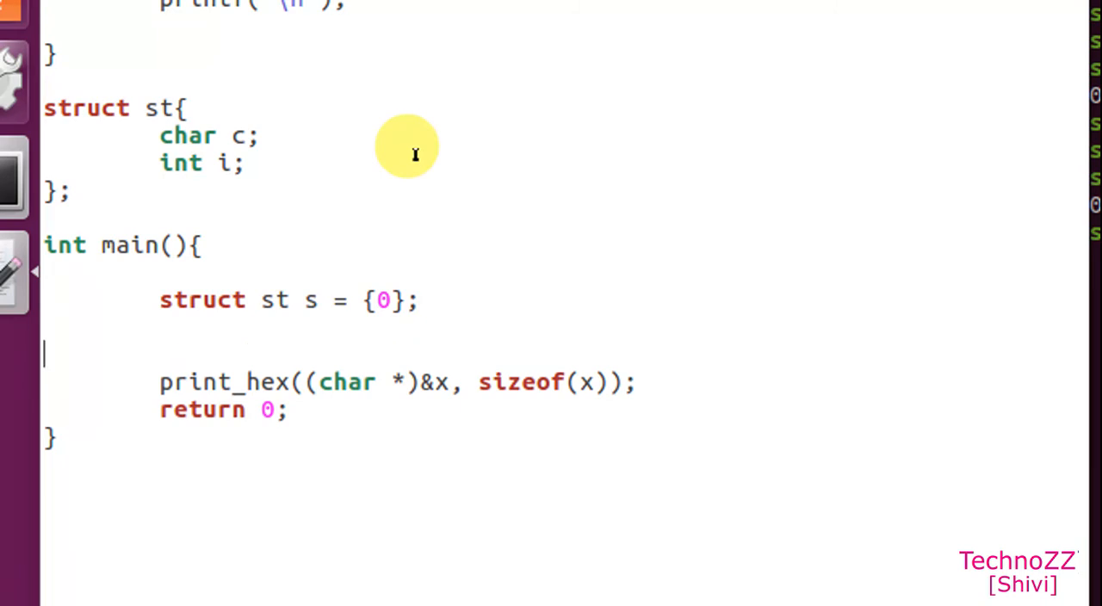
{"action": "key", "text": "Tab"}
{"action": "type", "text": "int"}
Assign s.c = 0x01 and s.i = 0x01020304 before the print_hex call
{"action": "key", "text": "BackSpace"}
{"action": "key", "text": "BackSpace"}
{"action": "key", "text": "BackSpace"}
{"action": "key", "text": "BackSpace"}
{"action": "type", "text": "s"}
{"action": "type", "text": "."}
{"action": "type", "text": "c = "}
{"action": "type", "text": "\""}
{"action": "key", "text": "BackSpace"}
{"action": "type", "text": "0"}
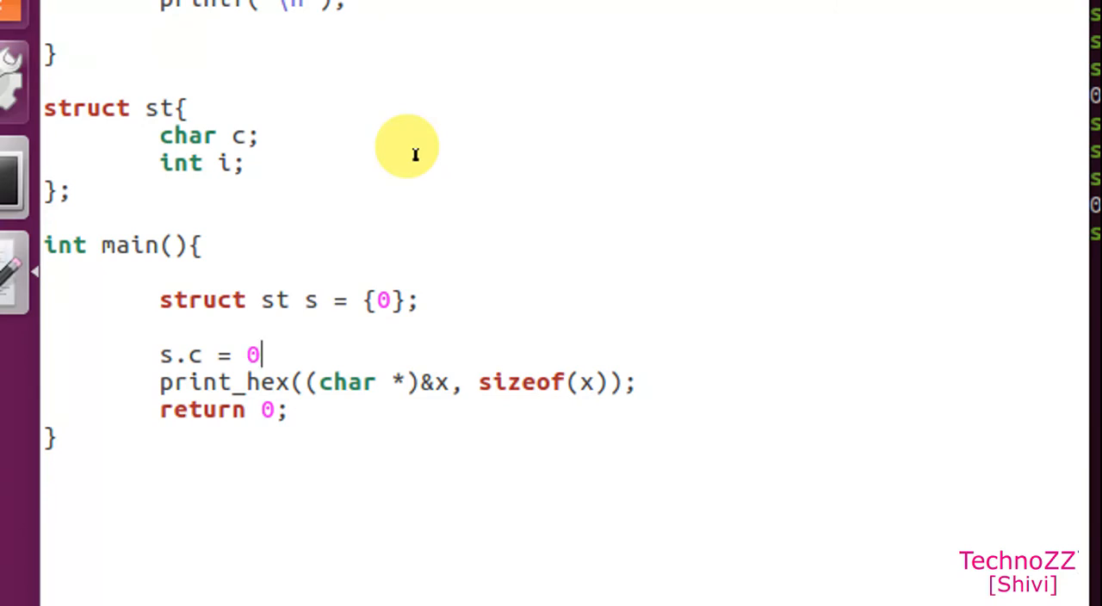
{"action": "key", "text": "BackSpace"}
{"action": "type", "text": "0"}
{"action": "type", "text": "x"}
{"action": "type", "text": "01"}
{"action": "type", "text": ";"}
{"action": "key", "text": "Return"}
{"action": "key", "text": "Tab"}
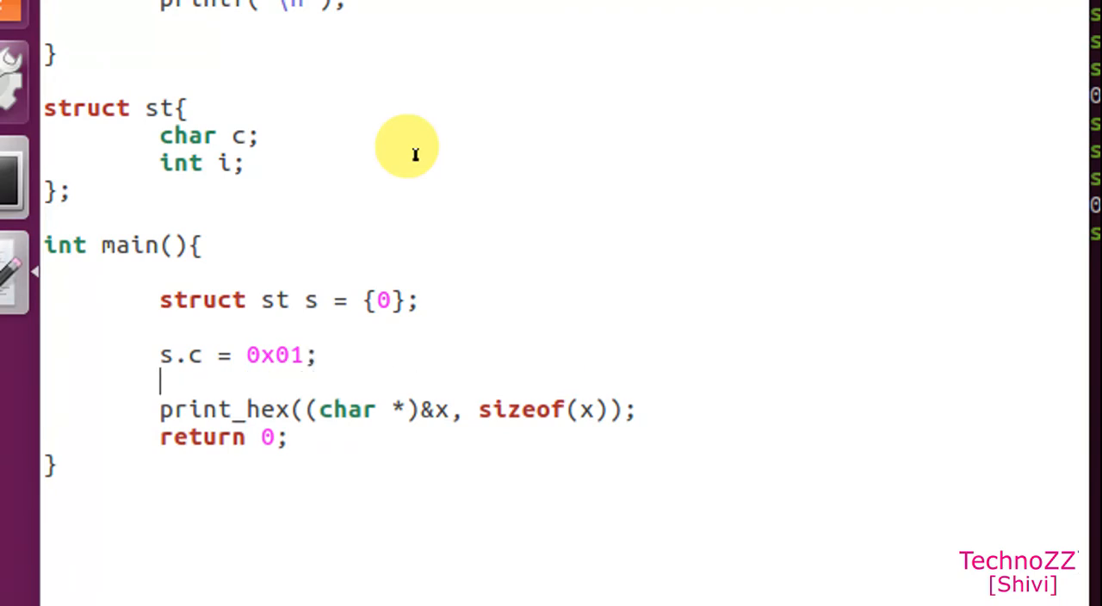
{"action": "type", "text": "s."}
{"action": "type", "text": "i = 0x"}
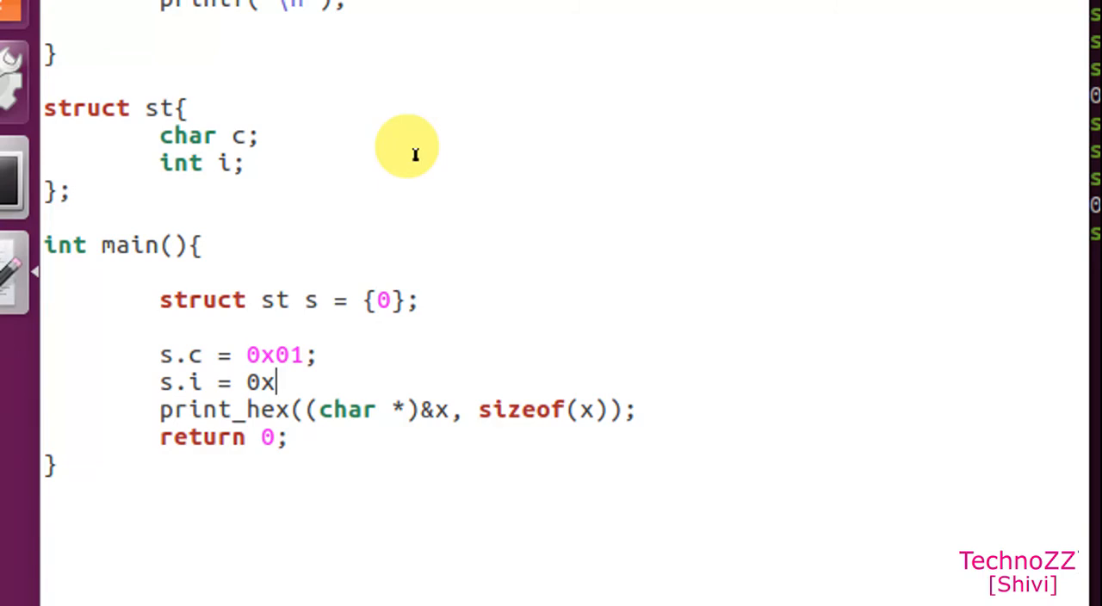
{"action": "type", "text": "010203"}
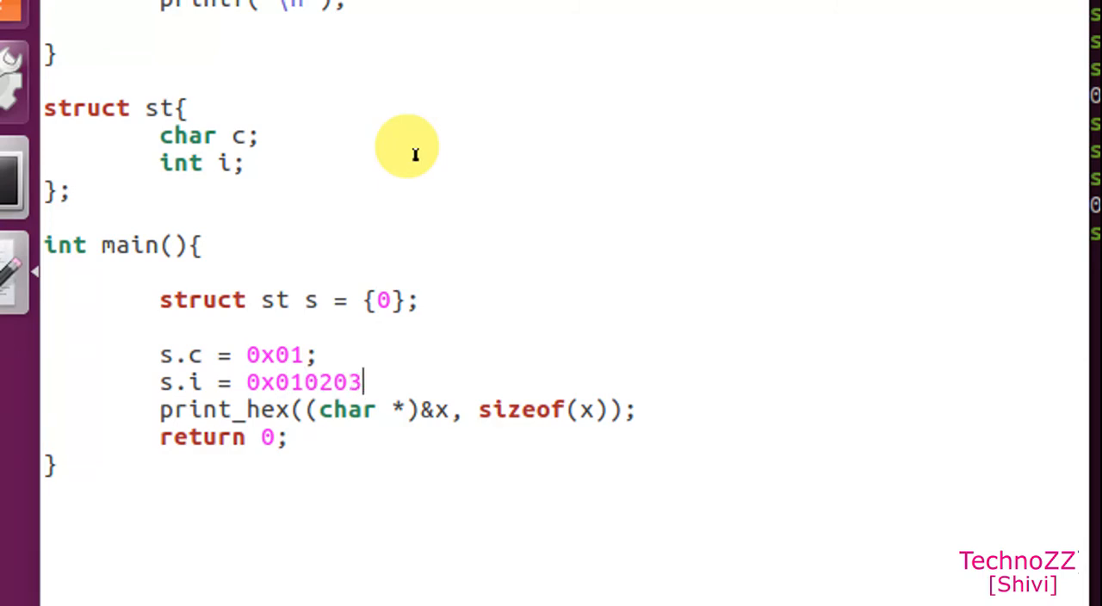
{"action": "type", "text": "04"}
{"action": "type", "text": ";"}
{"action": "key", "text": "Return"}
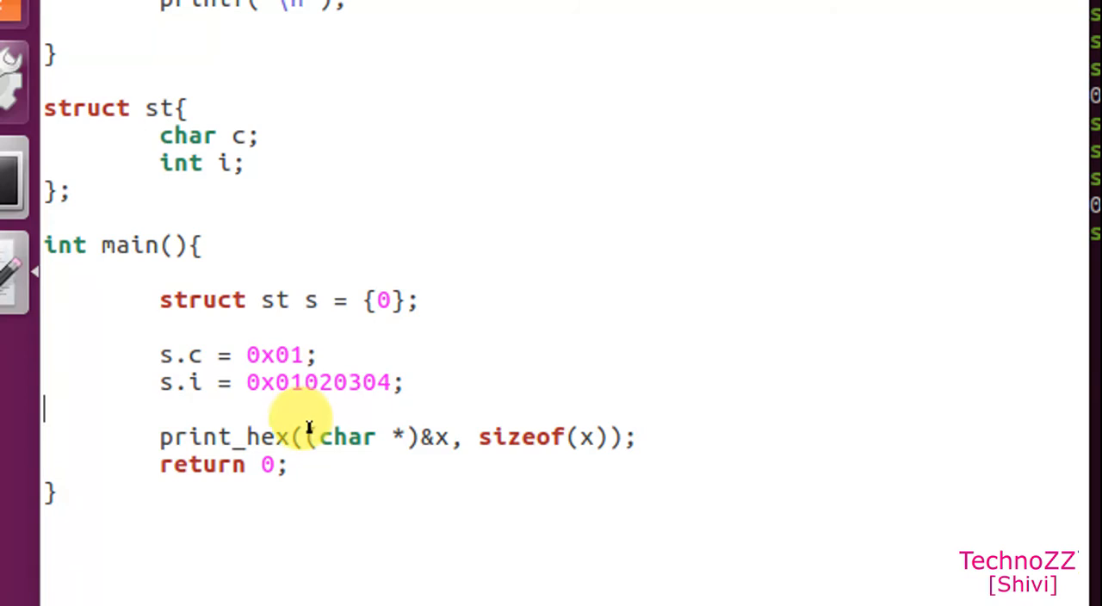
Change the print_hex argument from (char *)&x to (char *)&s
{"action": "left_click_drag", "start_coordinate": [319, 437], "coordinate": [411, 436]}
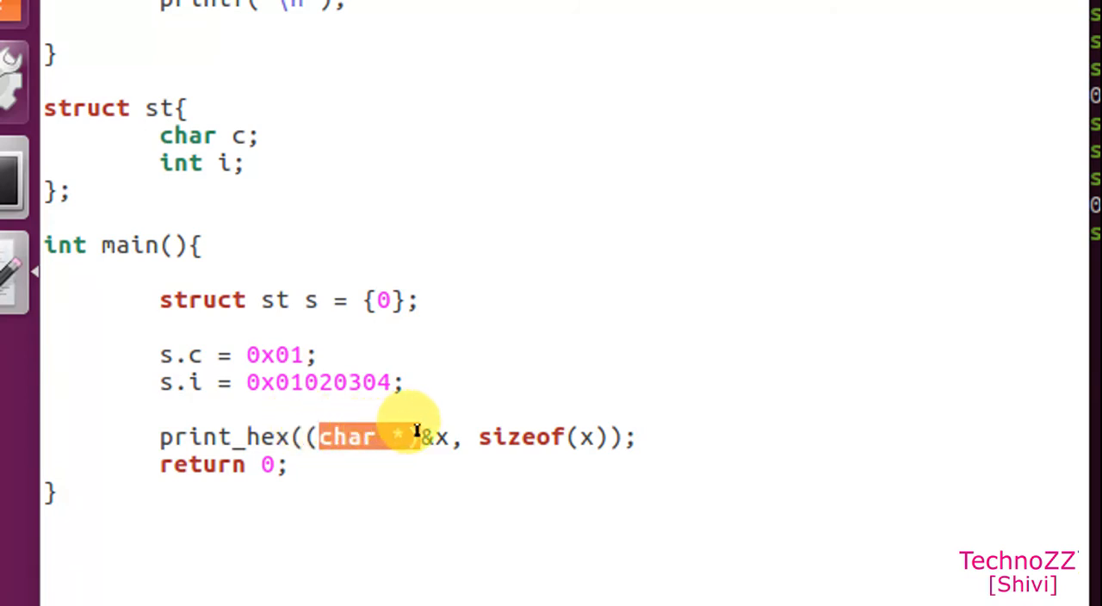
{"action": "left_click", "coordinate": [416, 437]}
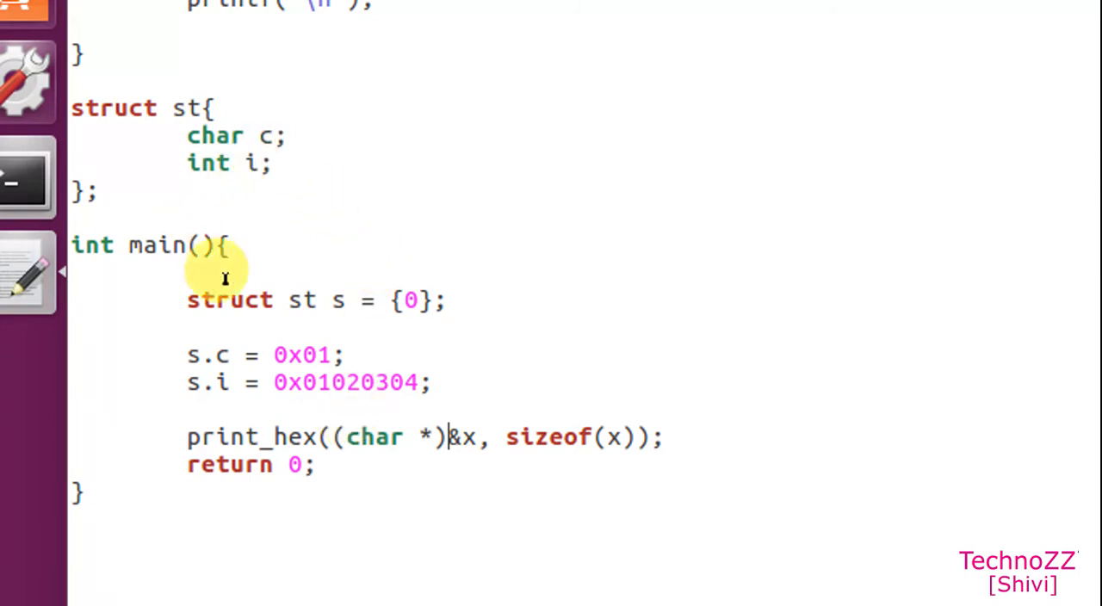
{"action": "scroll", "coordinate": [223, 155], "scroll_direction": "up", "scroll_amount": 1}
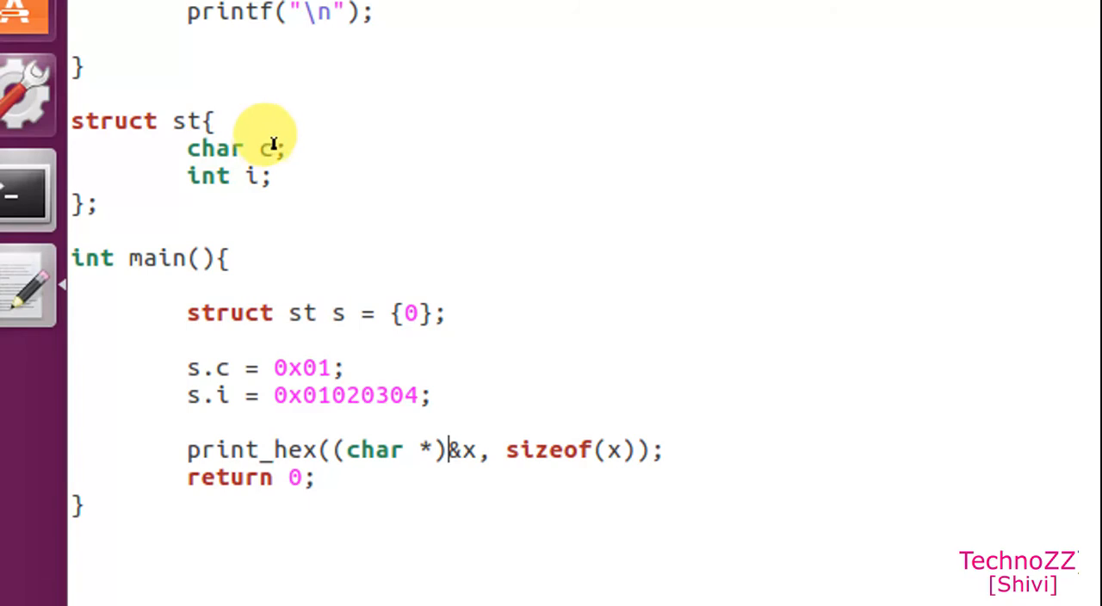
{"action": "left_click", "coordinate": [315, 443]}
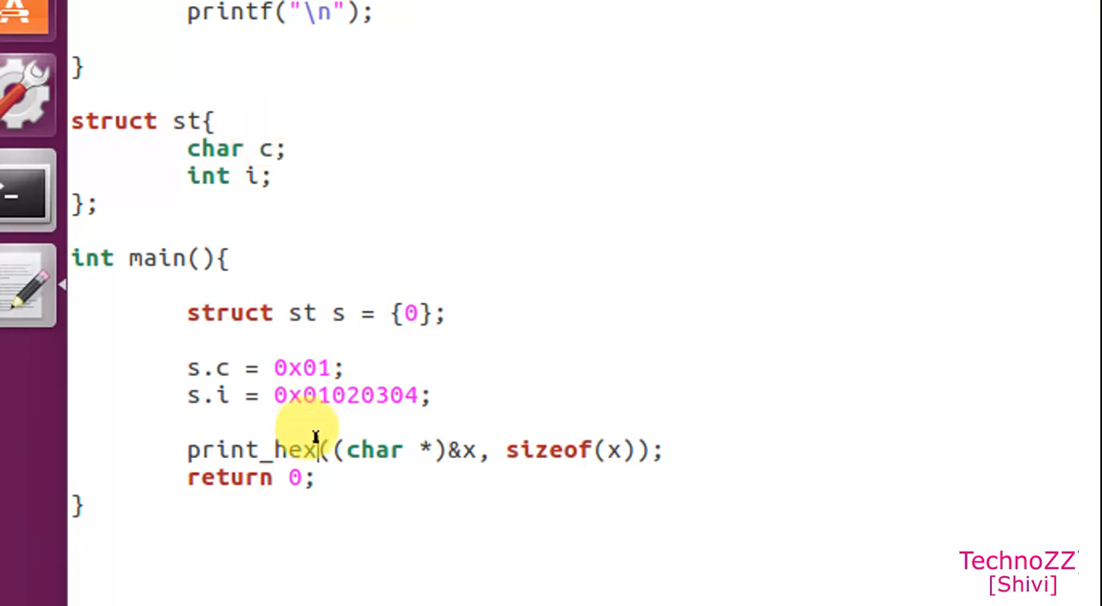
{"action": "left_click_drag", "start_coordinate": [331, 449], "coordinate": [439, 435]}
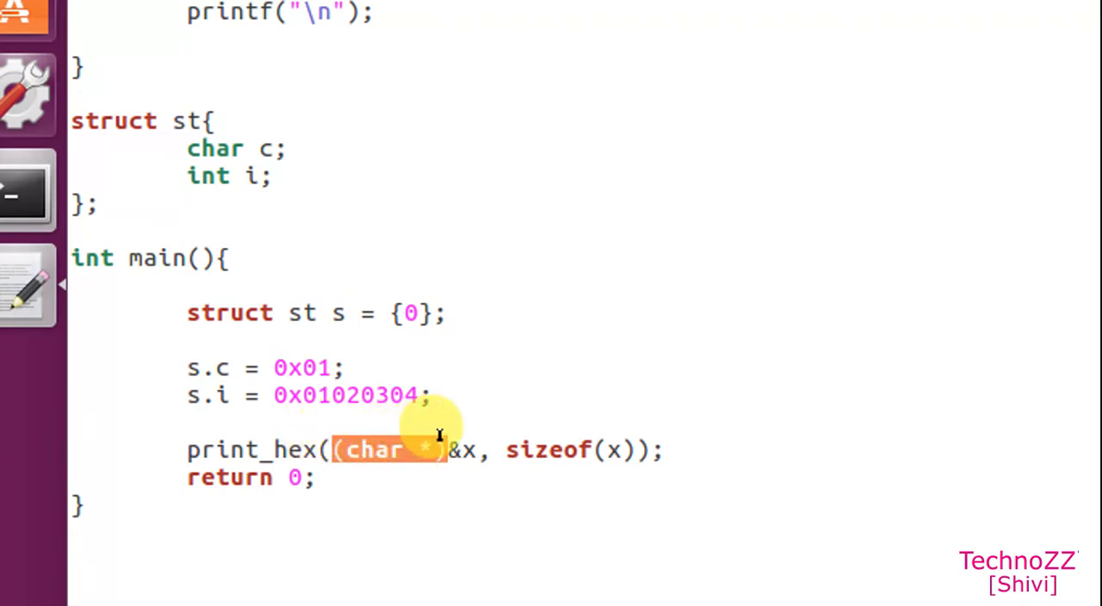
{"action": "left_click", "coordinate": [472, 449]}
{"action": "key", "text": "BackSpace"}
{"action": "type", "text": "s"}
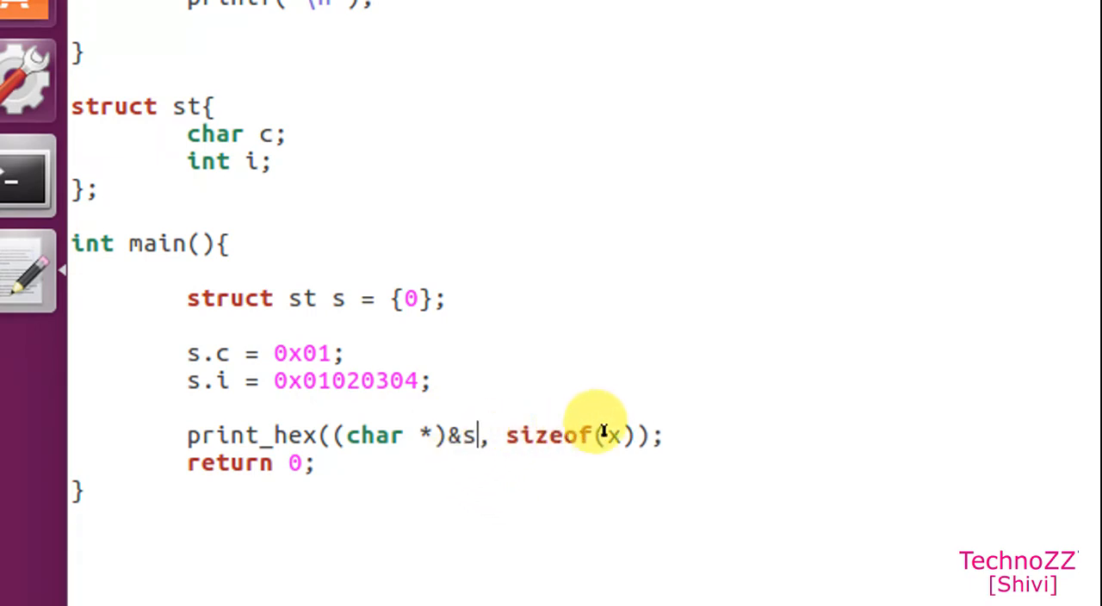
Change sizeof(x) to sizeof(struct st) in the print_hex call
{"action": "left_click", "coordinate": [615, 434]}
{"action": "key", "text": "BackSpace"}
{"action": "type", "text": "s"}
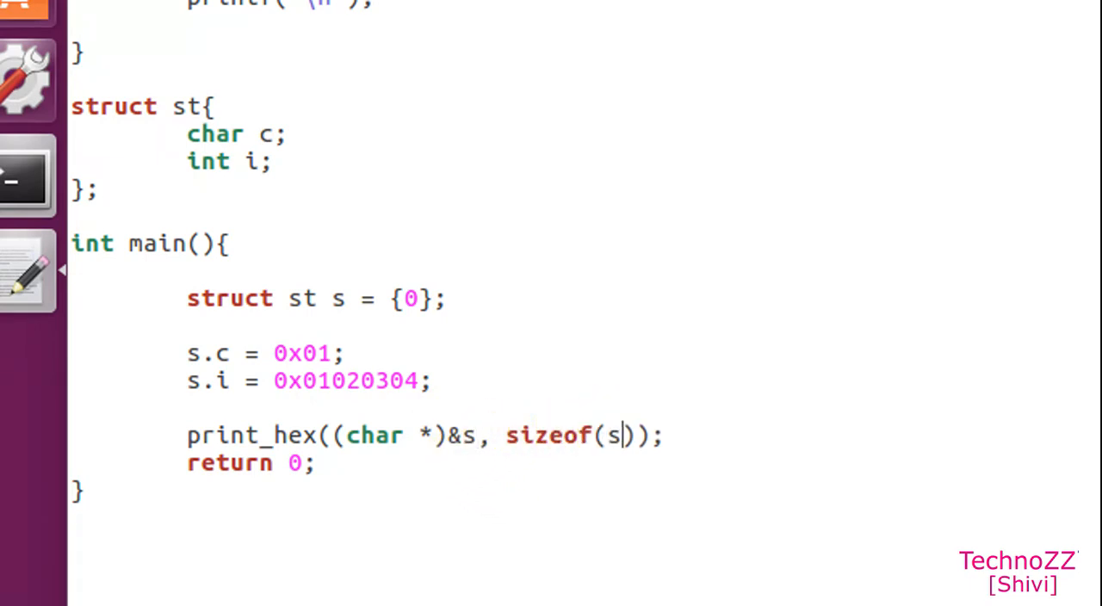
{"action": "key", "text": "BackSpace"}
{"action": "type", "text": "str"}
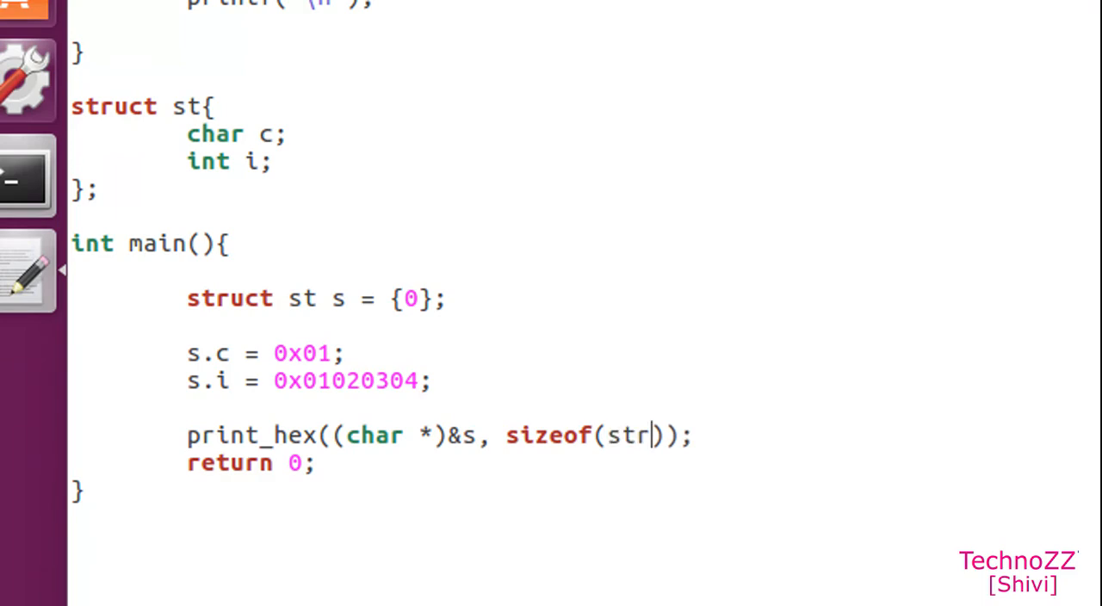
{"action": "type", "text": "uct st"}
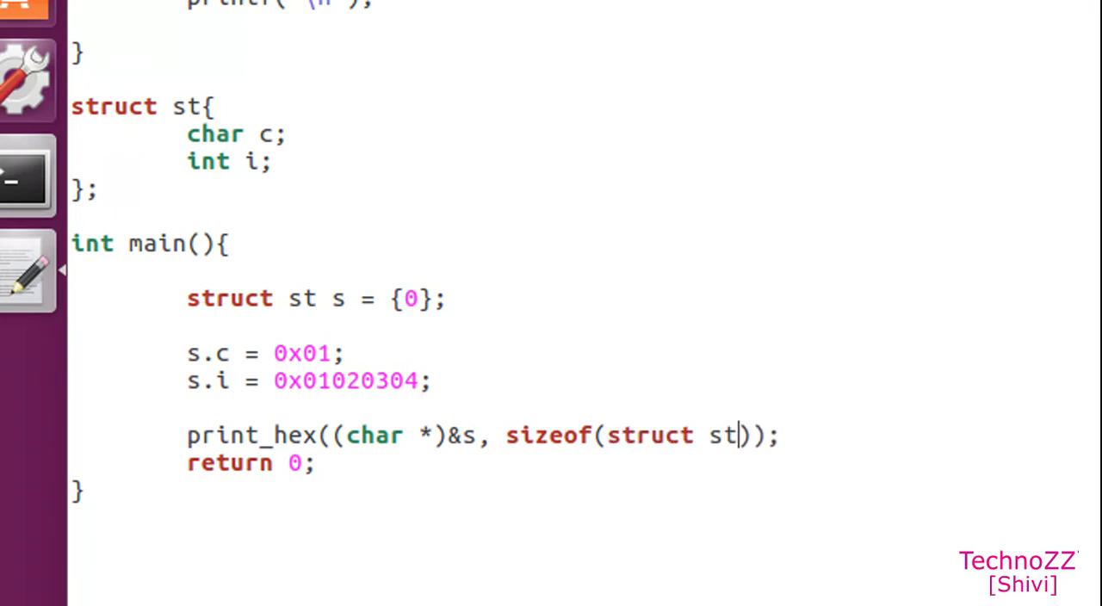
{"action": "left_click", "coordinate": [345, 351]}
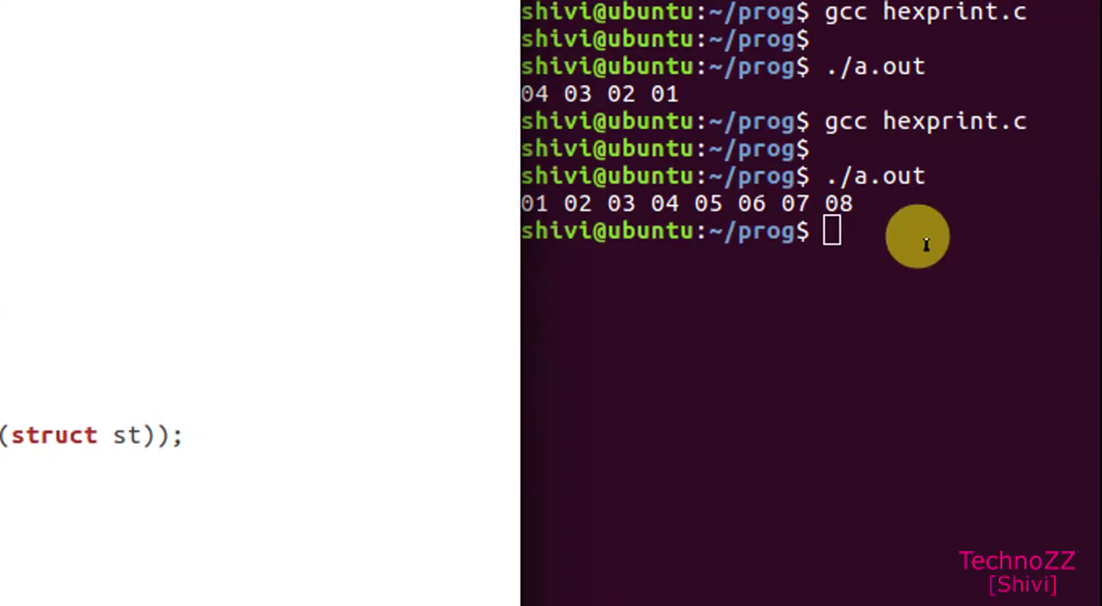
{"action": "left_click", "coordinate": [1017, 263]}
{"action": "key", "text": "Return"}
{"action": "type", "text": "./a.out"}
{"action": "key", "text": "Up"}
{"action": "key", "text": "Return"}
{"action": "key", "text": "Return"}
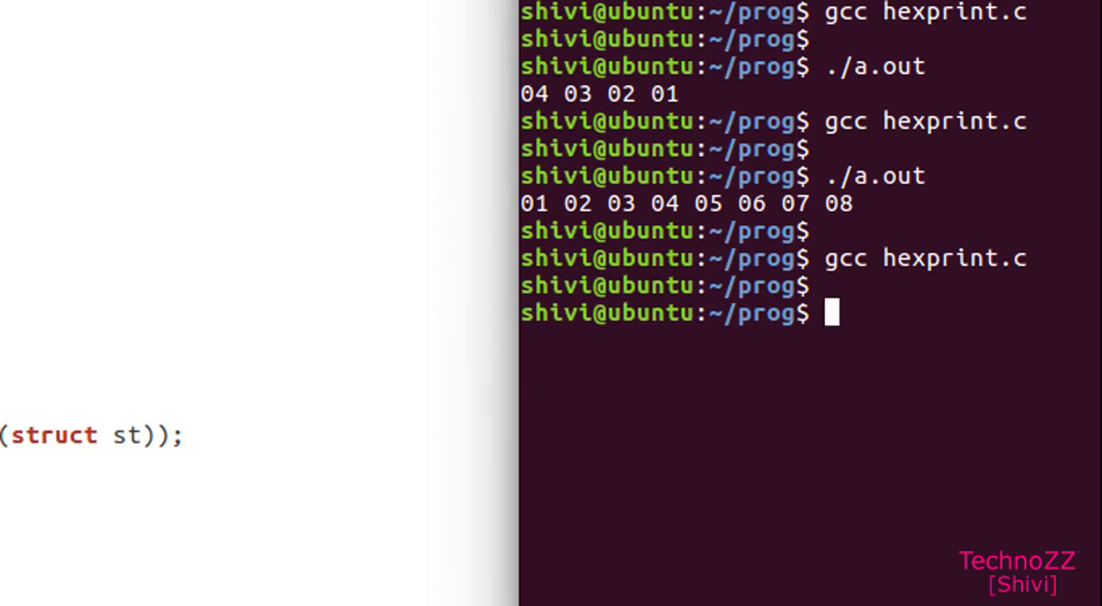
{"action": "type", "text": "./a.out"}
{"action": "key", "text": "Return"}
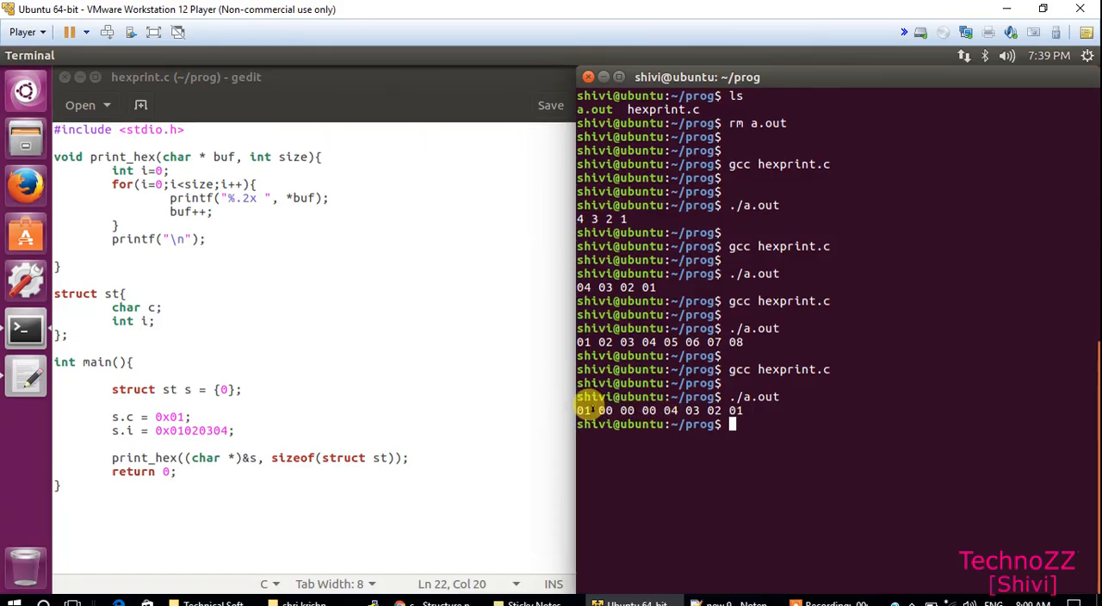
{"action": "left_click_drag", "start_coordinate": [574, 410], "coordinate": [653, 410]}
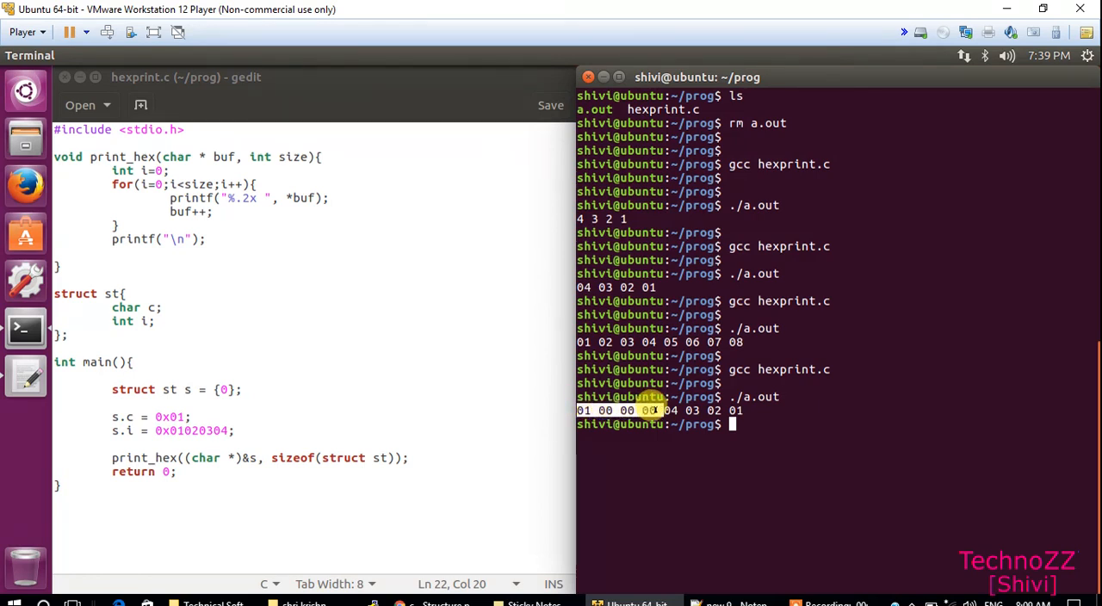
{"action": "left_click", "coordinate": [584, 410]}
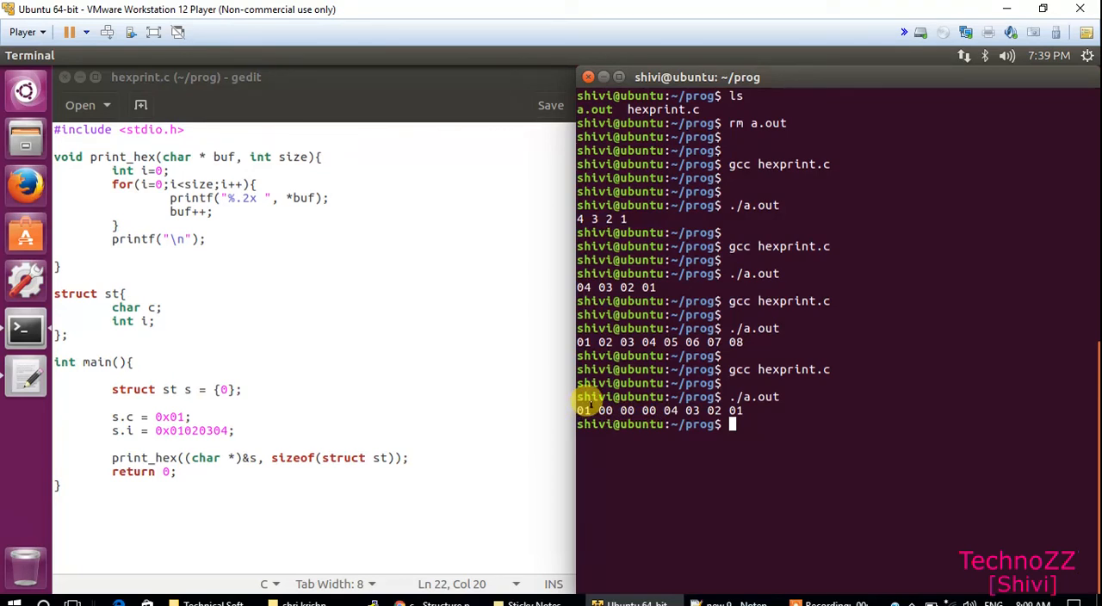
{"action": "left_click_drag", "start_coordinate": [591, 410], "coordinate": [647, 410]}
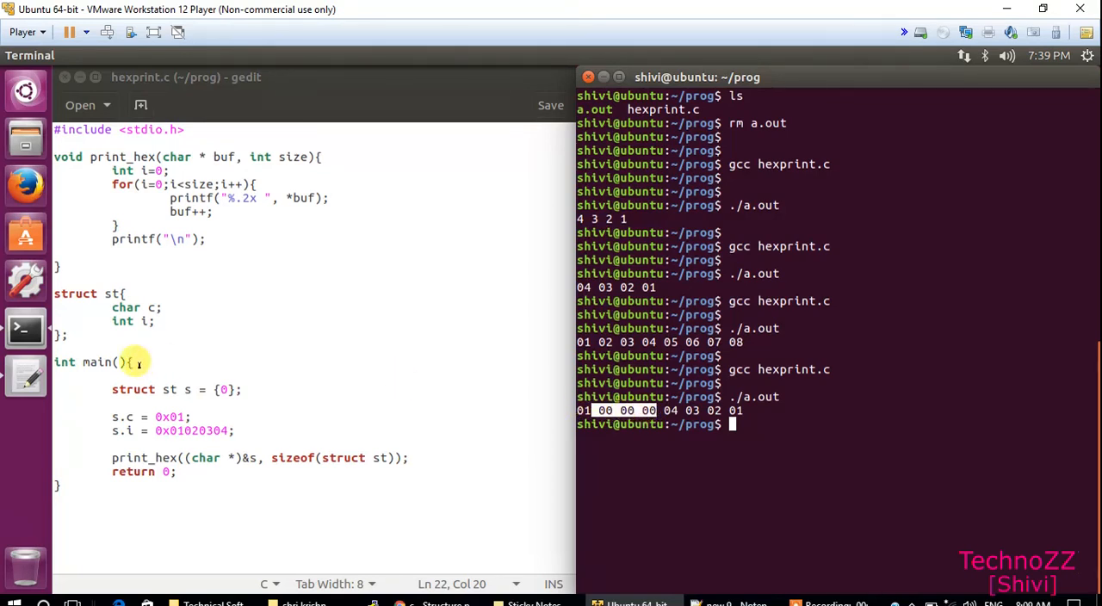
{"action": "left_click", "coordinate": [164, 308]}
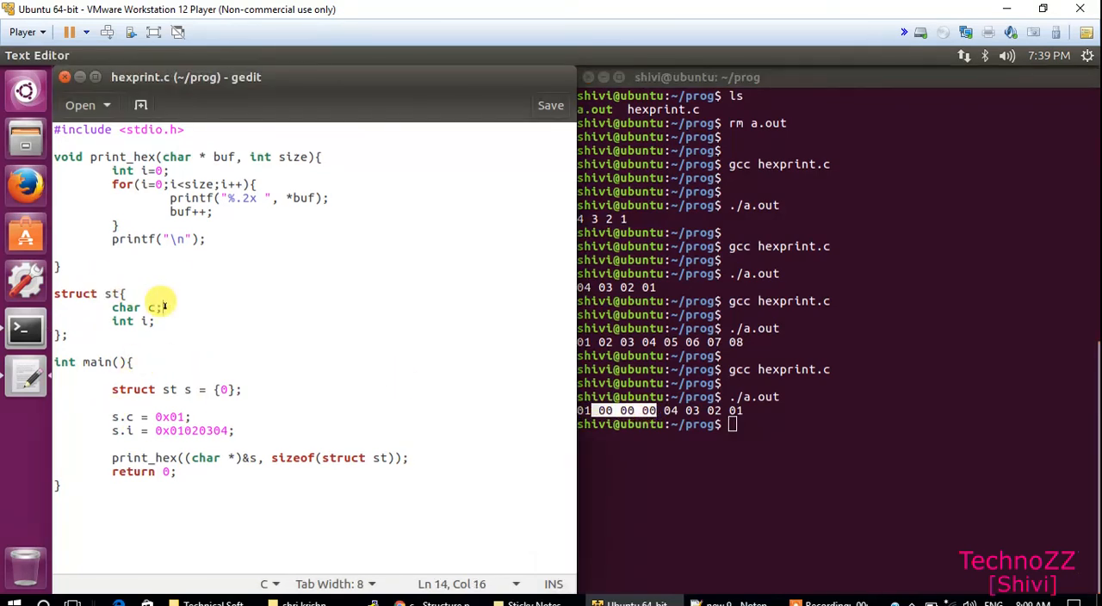
{"action": "left_click", "coordinate": [652, 388]}
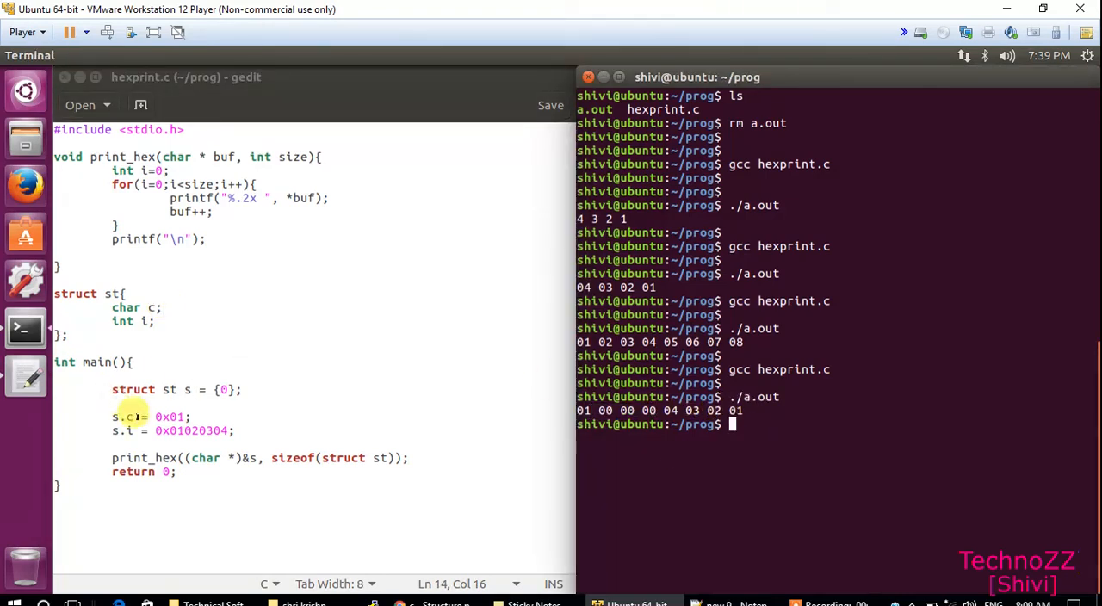
{"action": "left_click_drag", "start_coordinate": [156, 429], "coordinate": [234, 430]}
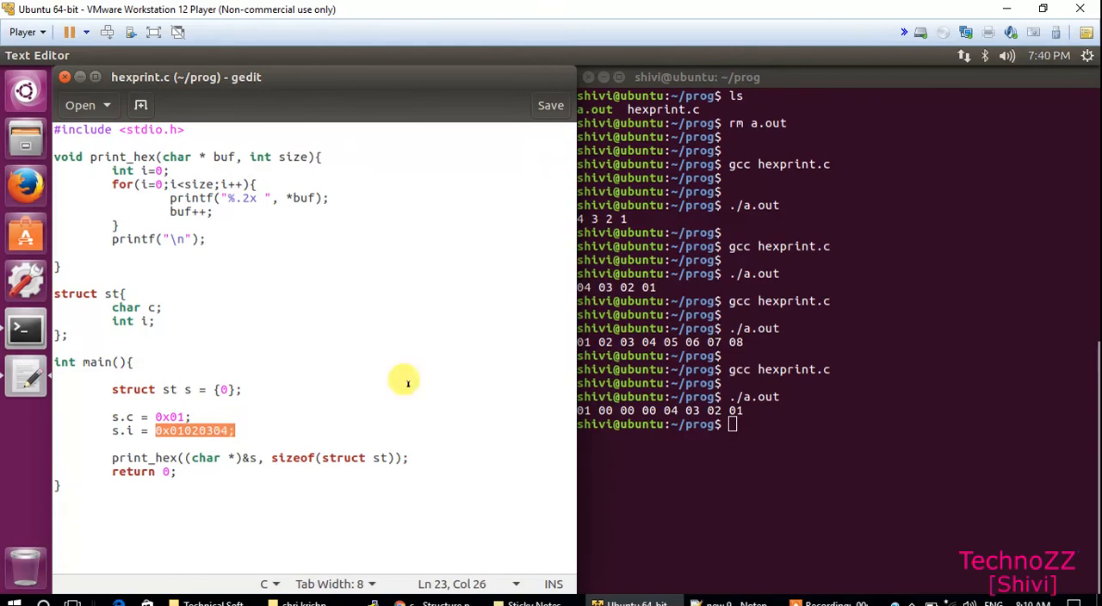
{"action": "left_click", "coordinate": [893, 418]}
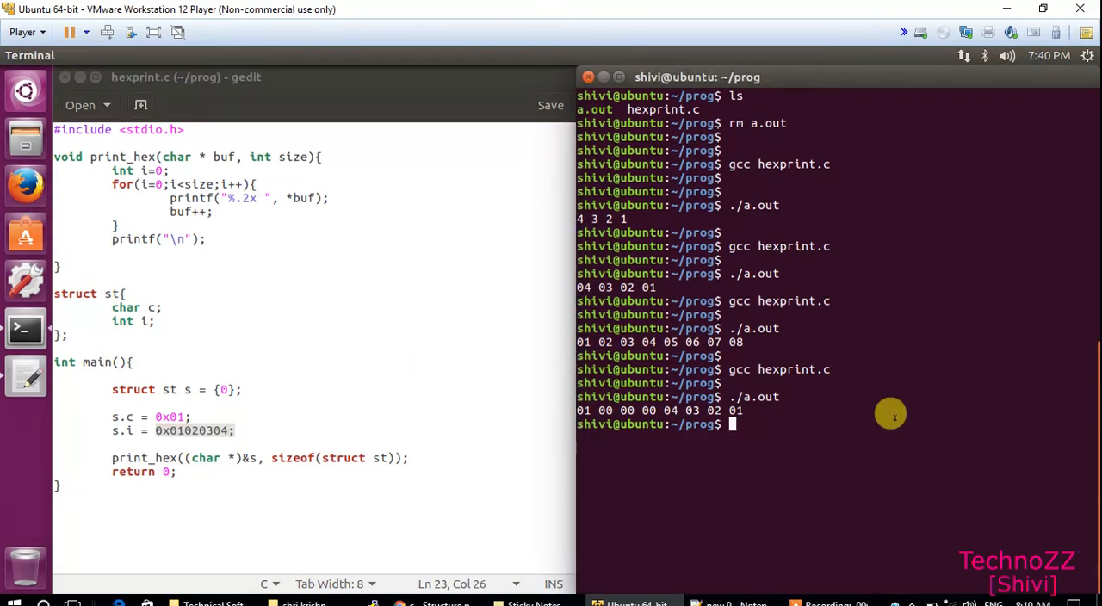